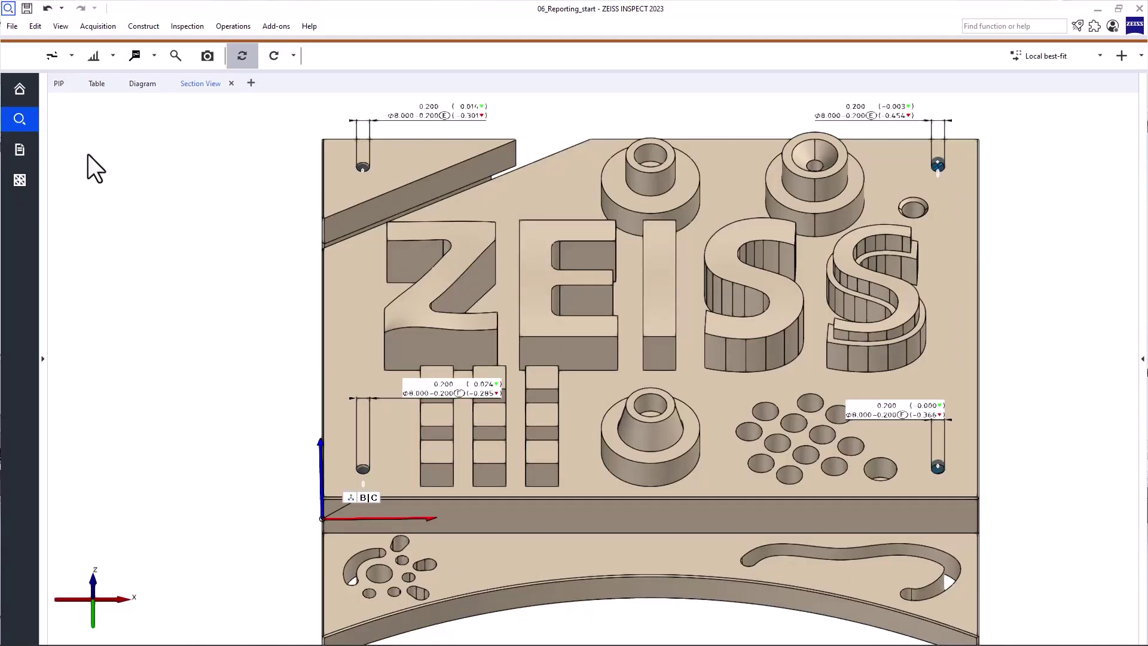
Open the Explorer side panel so the element tree sits beside the training object's 3D view
{"action": "left_click", "coordinate": [14, 154]}
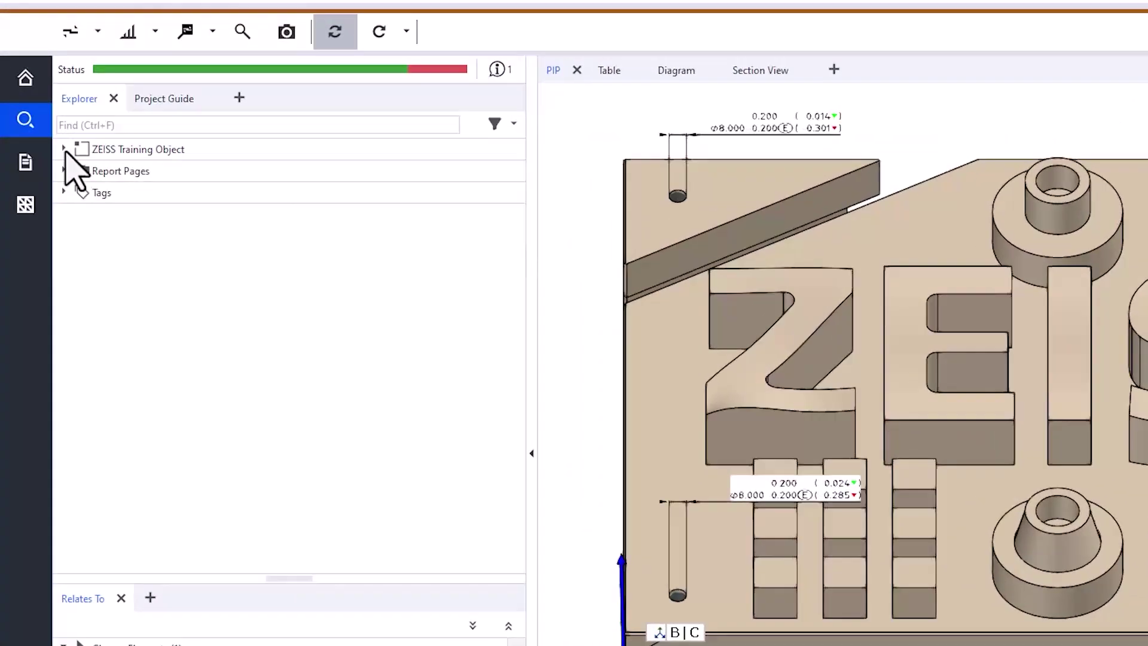
Expand ZEISS Training Object and its Inspection folder, selecting the inspection elements in 3D
{"action": "left_click", "coordinate": [48, 140]}
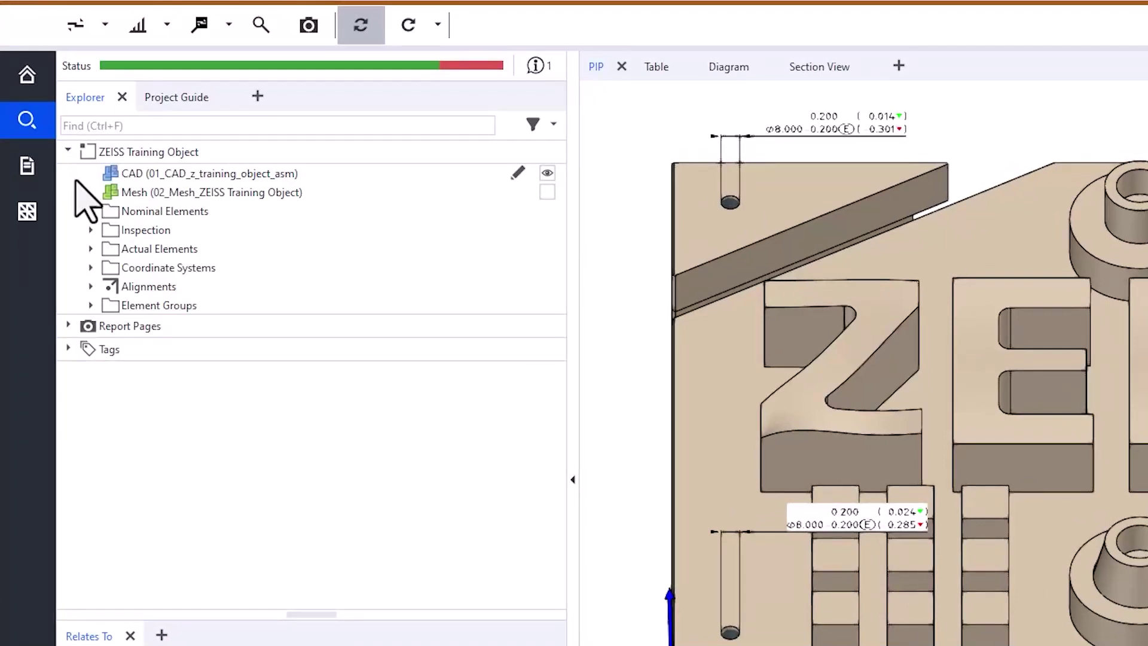
{"action": "left_click", "coordinate": [90, 230]}
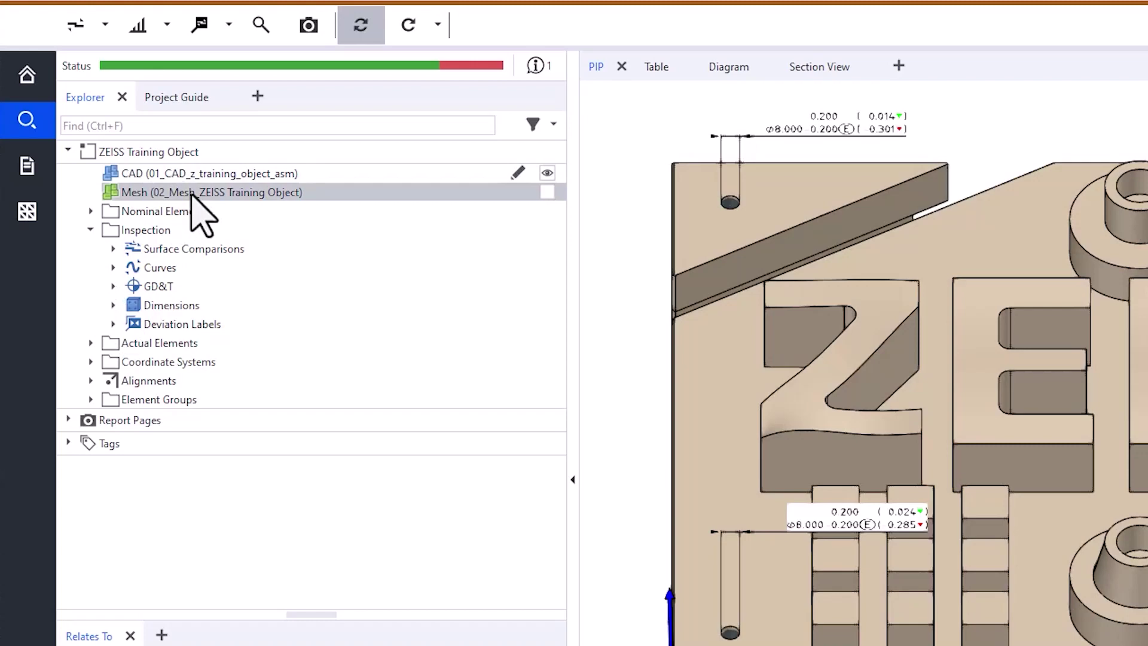
{"action": "left_click", "coordinate": [132, 231]}
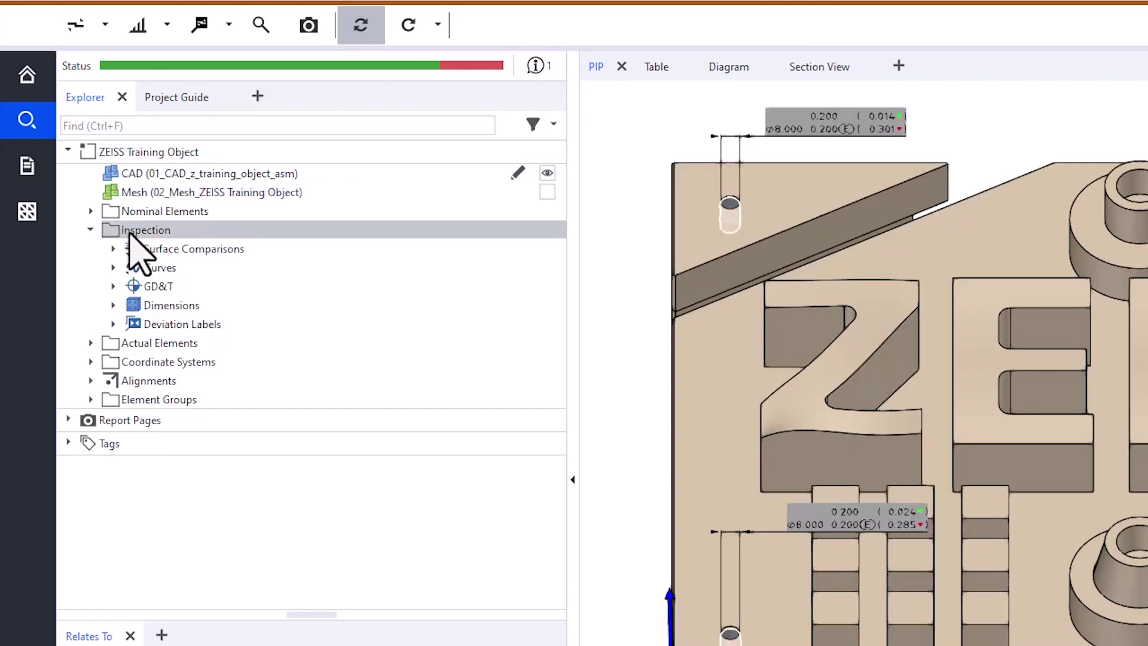
Expand and select all existing Report Pages, then review the Project Guide hints
{"action": "left_click", "coordinate": [68, 419]}
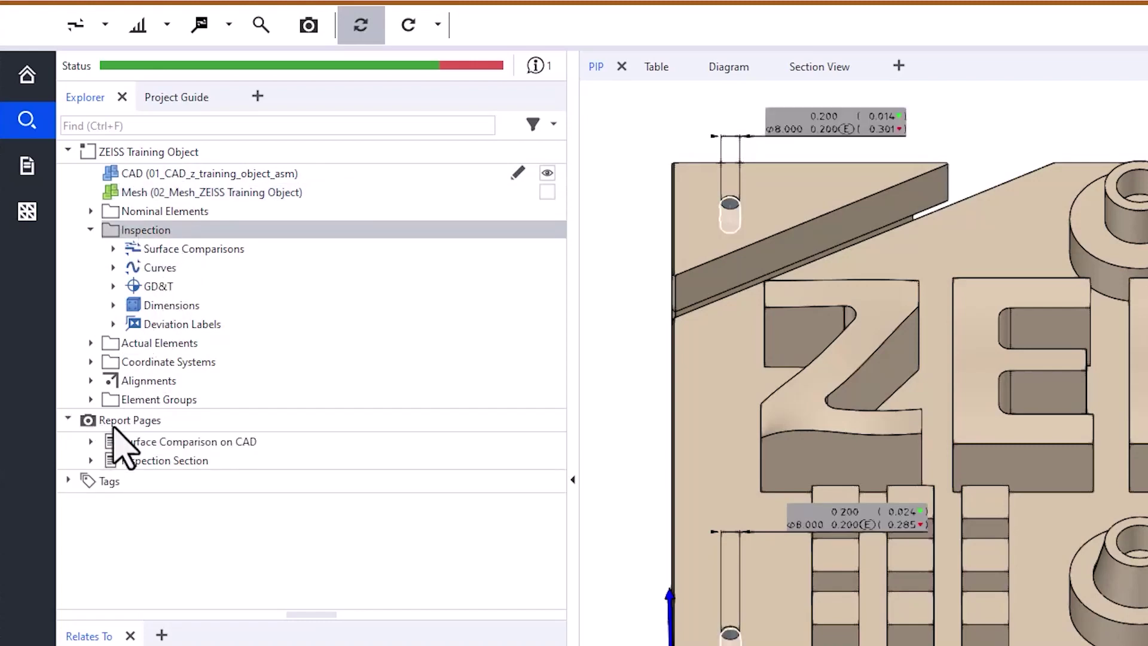
{"action": "left_click", "coordinate": [120, 420]}
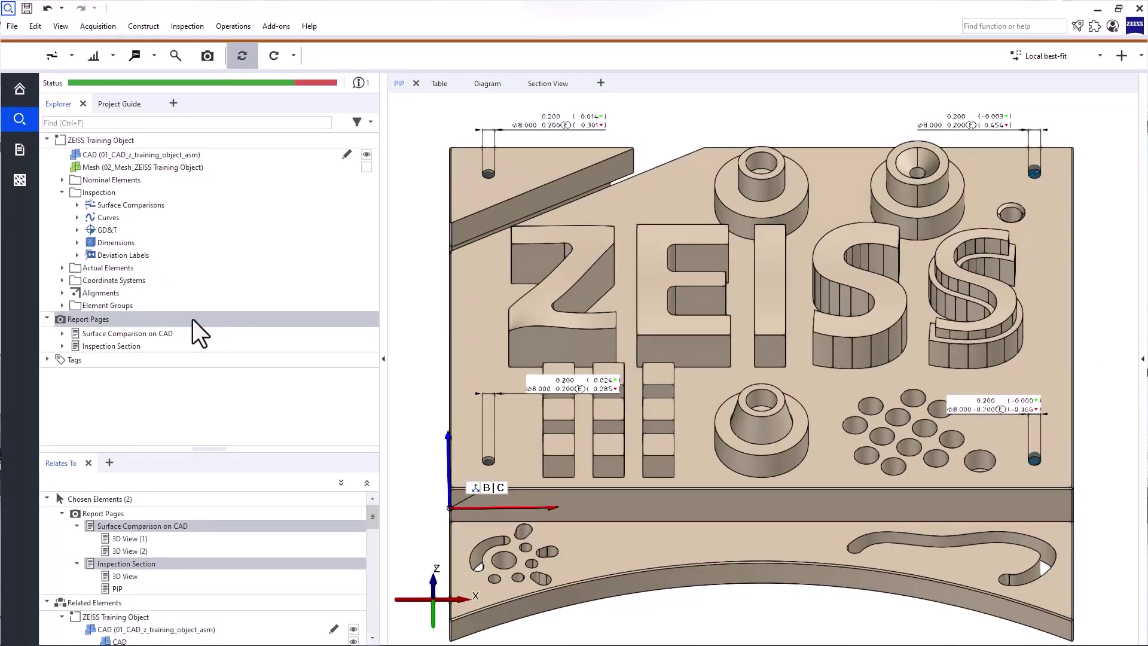
{"action": "left_click", "coordinate": [121, 110]}
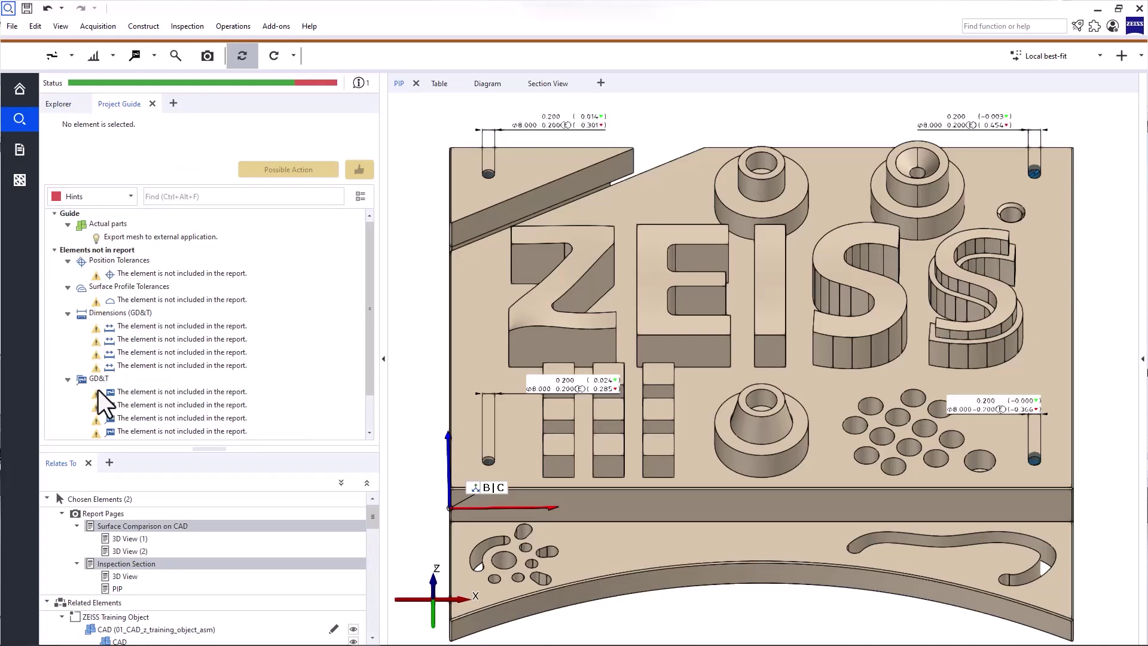
Create the 'GD&T Cylinder Inspections' report page from the current view
{"action": "left_click", "coordinate": [58, 107]}
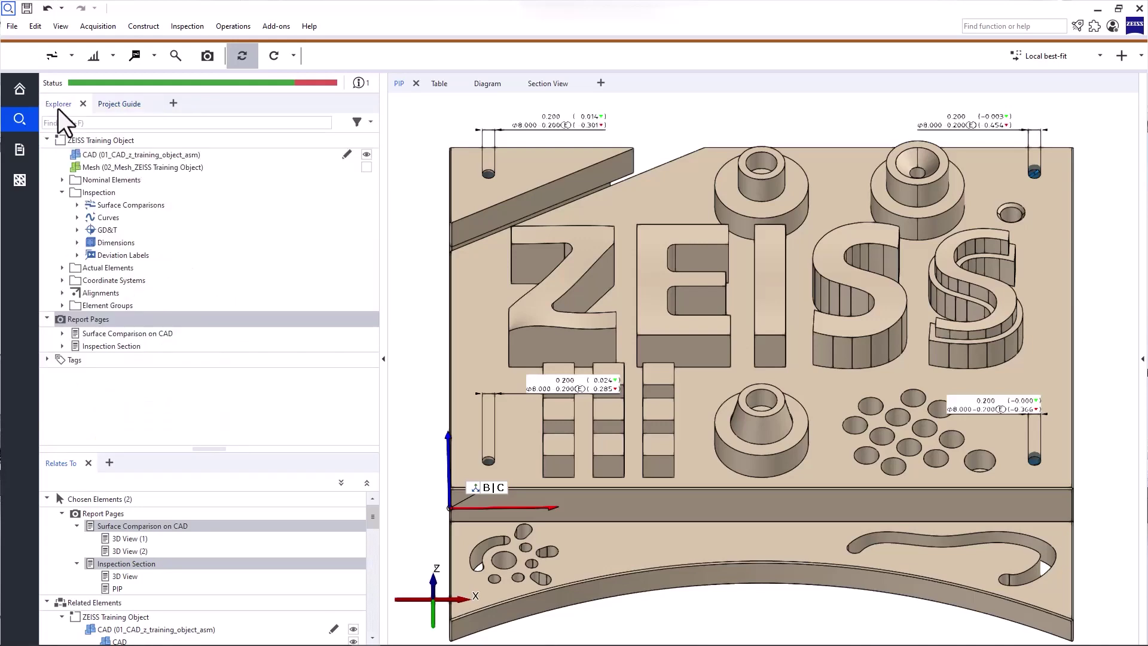
{"action": "left_click", "coordinate": [207, 56]}
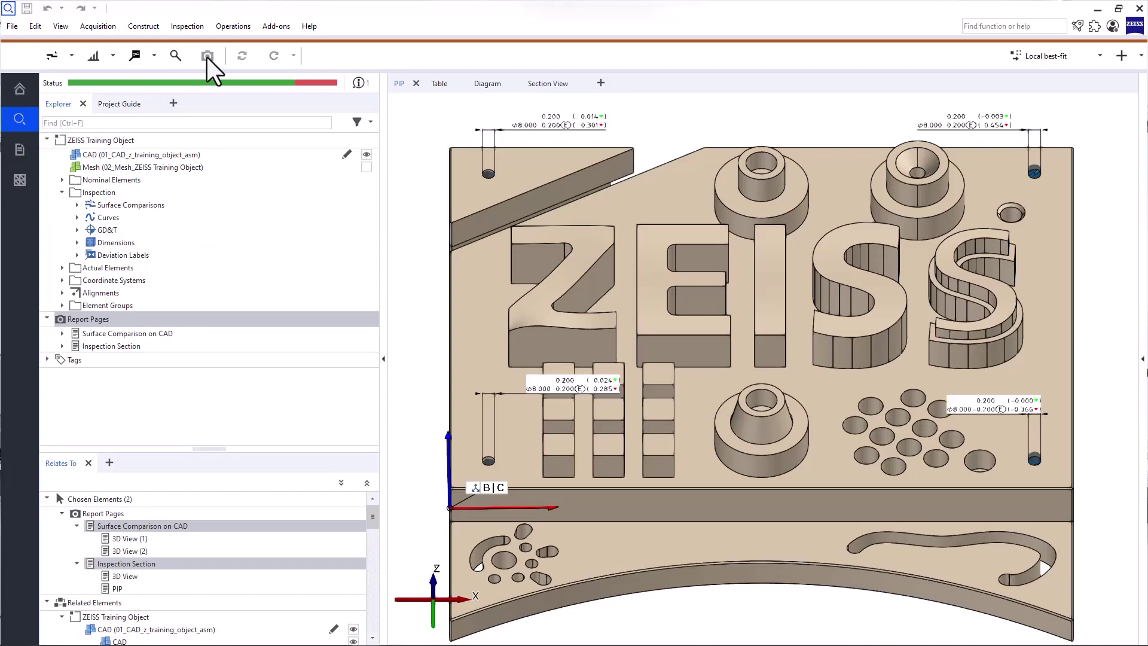
{"action": "type", "text": "Cylinder Inspections"}
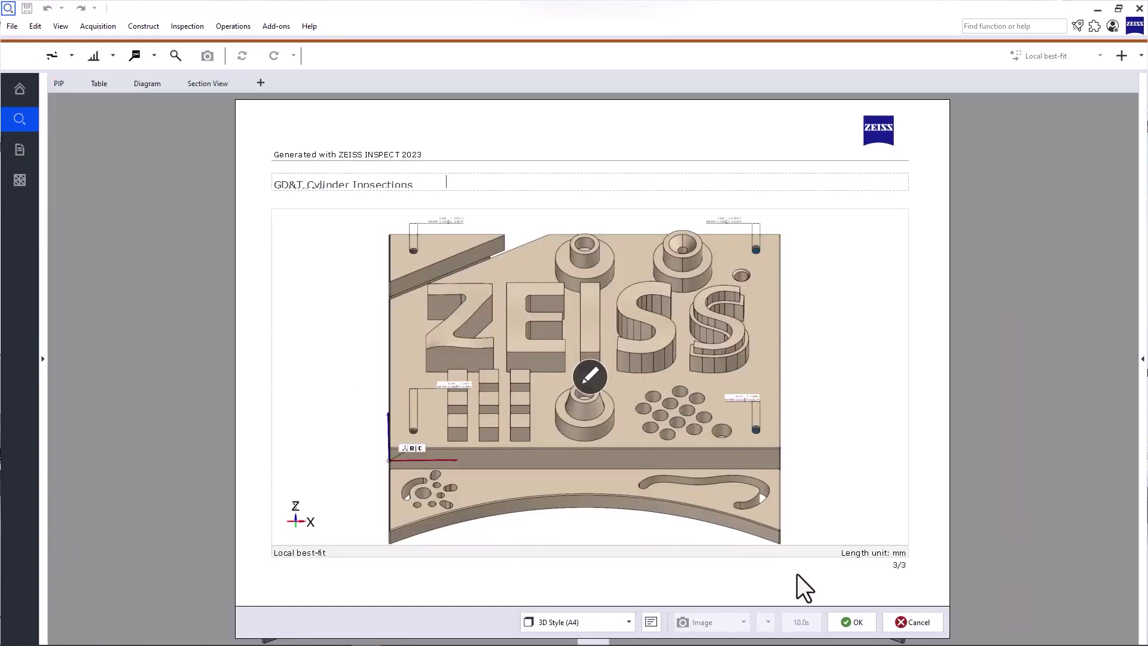
{"action": "left_click", "coordinate": [854, 622]}
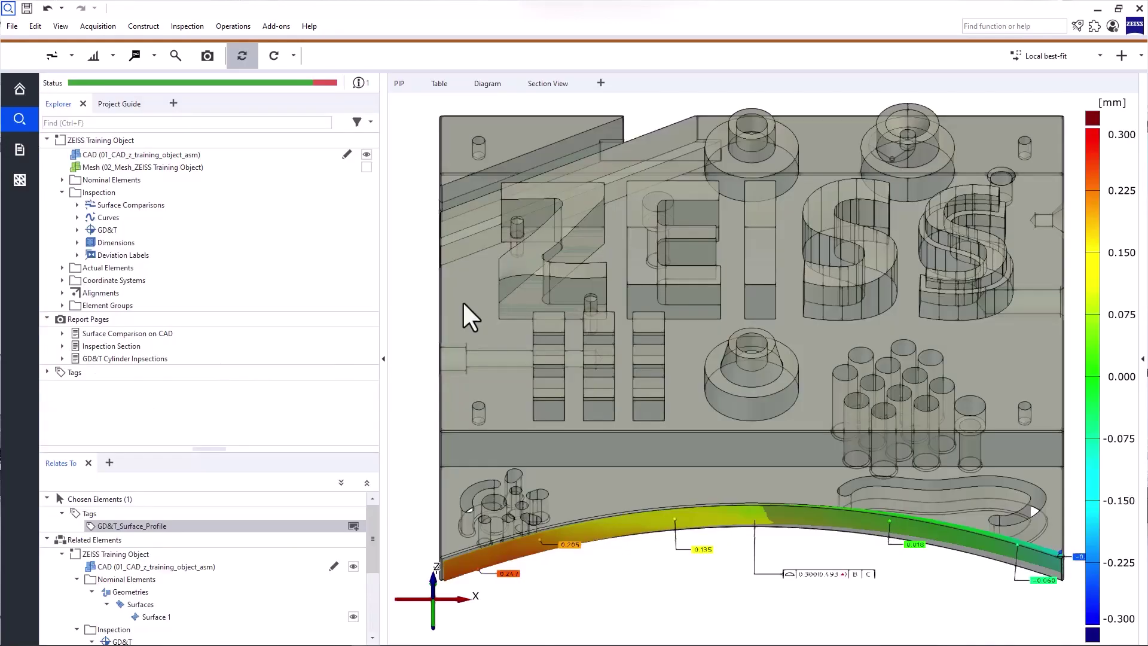
Start a 'GD&T Surface Profile' report page and shift the model within its image
{"action": "left_click", "coordinate": [215, 59]}
{"action": "type", "text": "GD&T Surface Profile"}
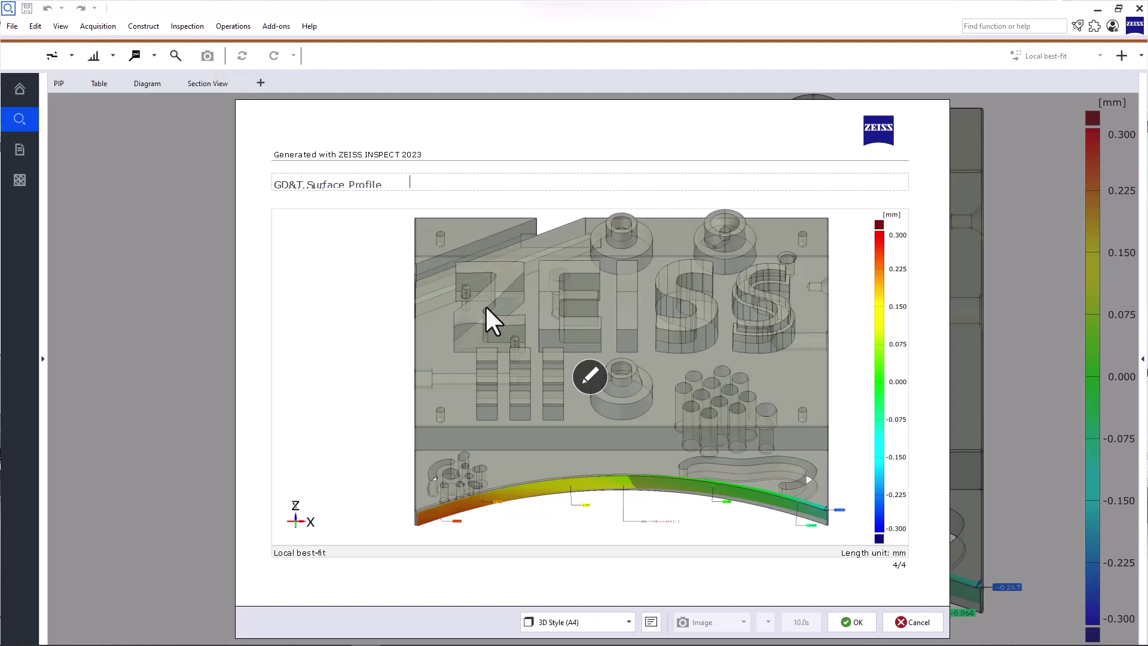
{"action": "left_click", "coordinate": [590, 377]}
{"action": "left_click_drag", "start_coordinate": [590, 398], "coordinate": [700, 410]}
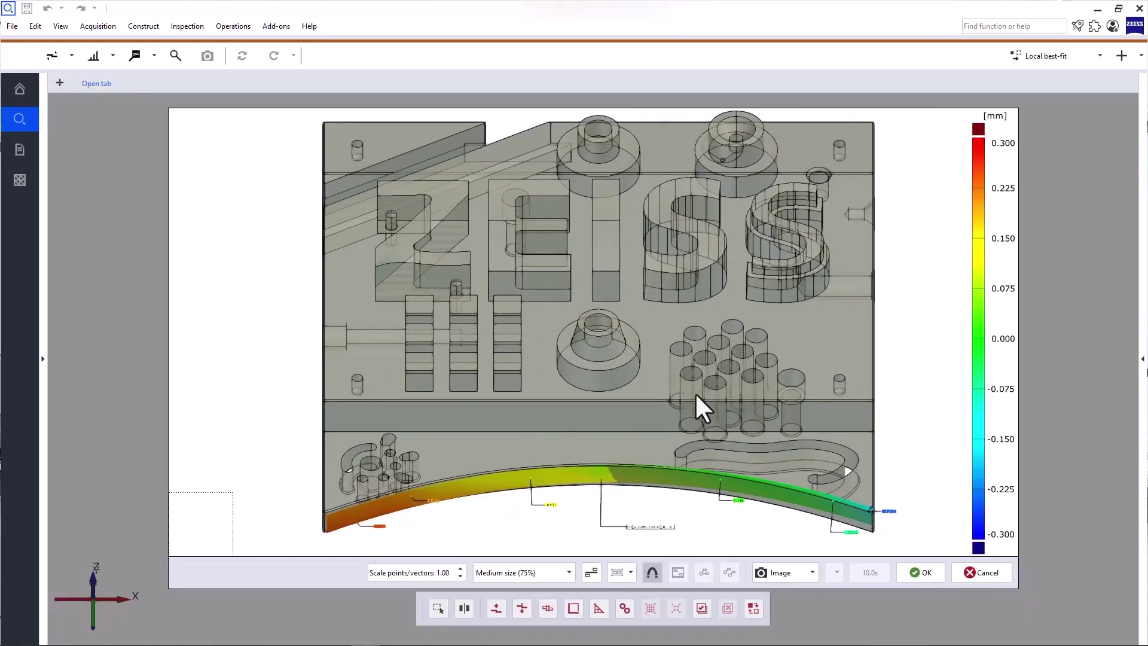
Set the page image to Original size (100%) and apply the 3D+PiP Style (A4) layout
{"action": "left_click", "coordinate": [553, 573]}
{"action": "left_click", "coordinate": [551, 608]}
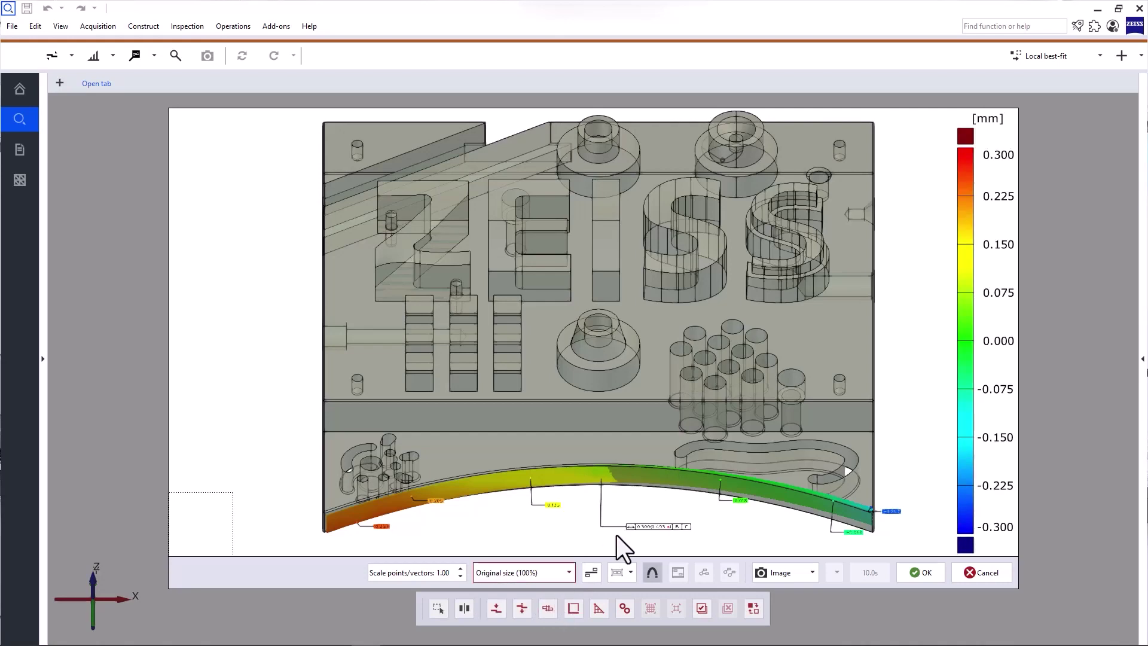
{"action": "left_click", "coordinate": [920, 572]}
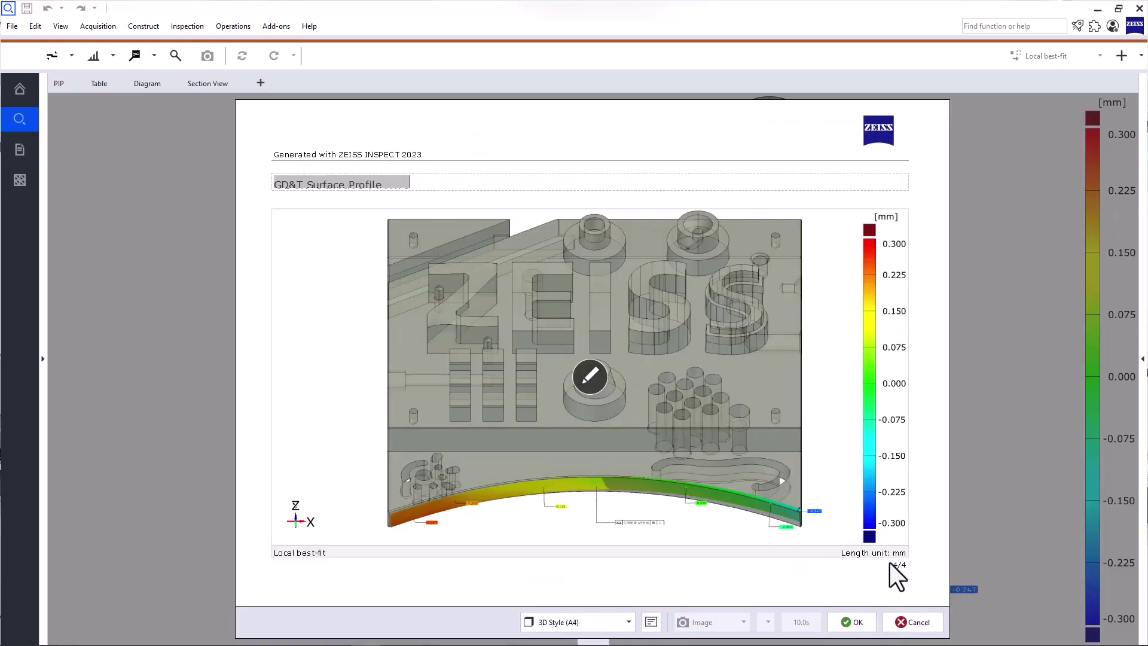
{"action": "left_click", "coordinate": [628, 622]}
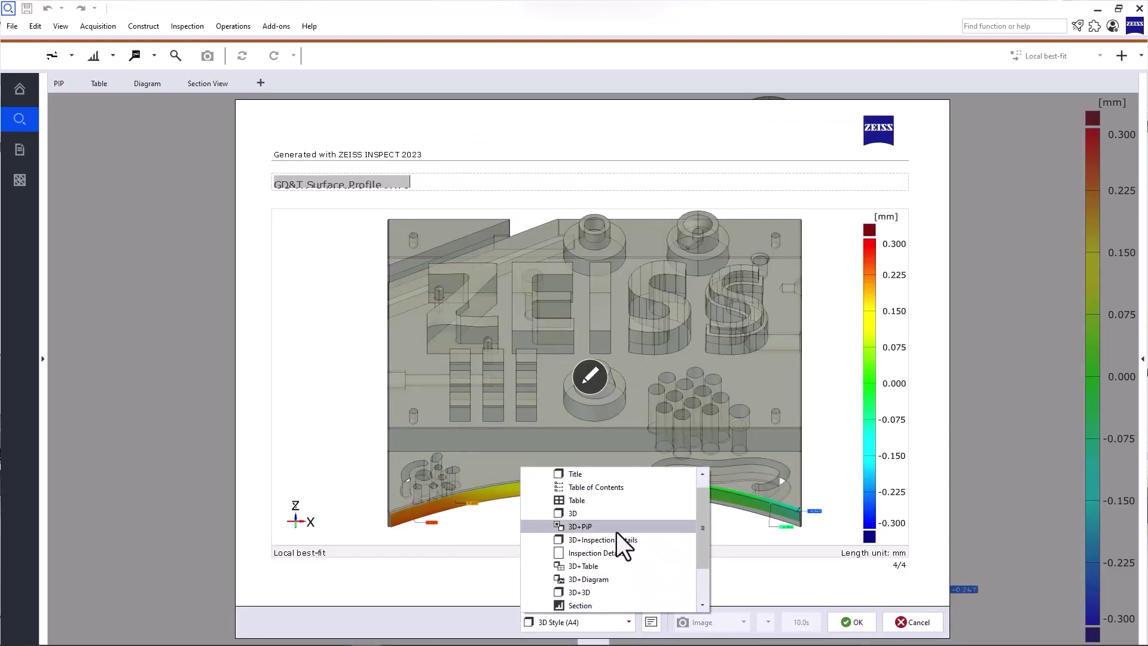
{"action": "left_click", "coordinate": [616, 530]}
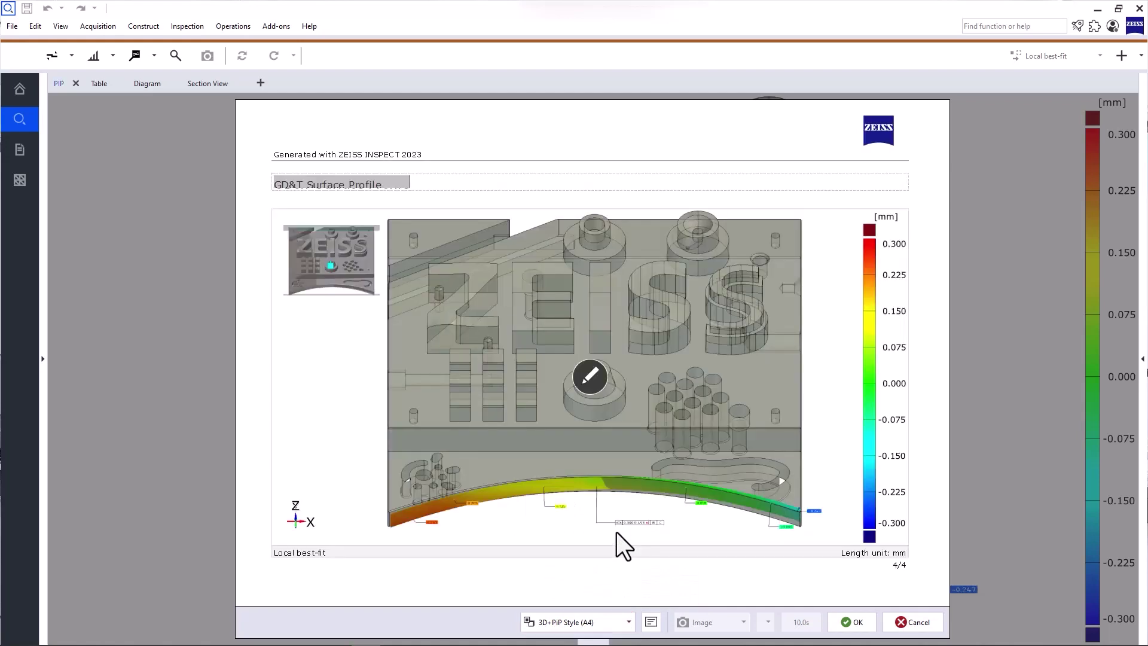
Confirm the GD&T Surface Profile page, then add Report Pages and Report Page view tabs
{"action": "left_click", "coordinate": [851, 622]}
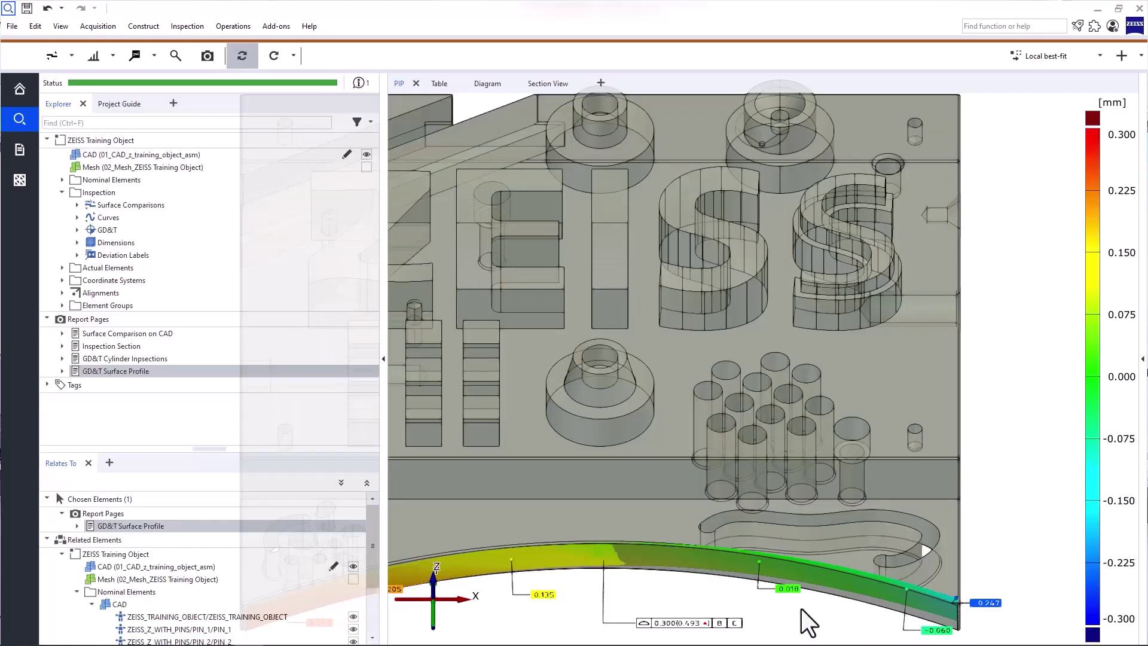
{"action": "left_click", "coordinate": [109, 320]}
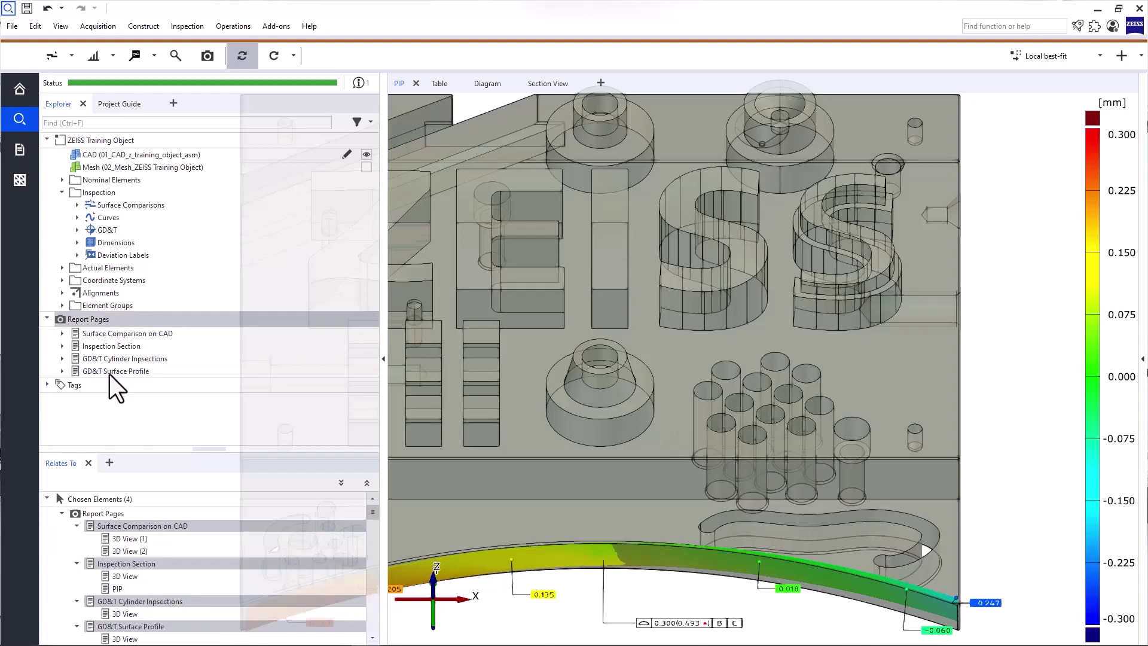
{"action": "left_click", "coordinate": [600, 83]}
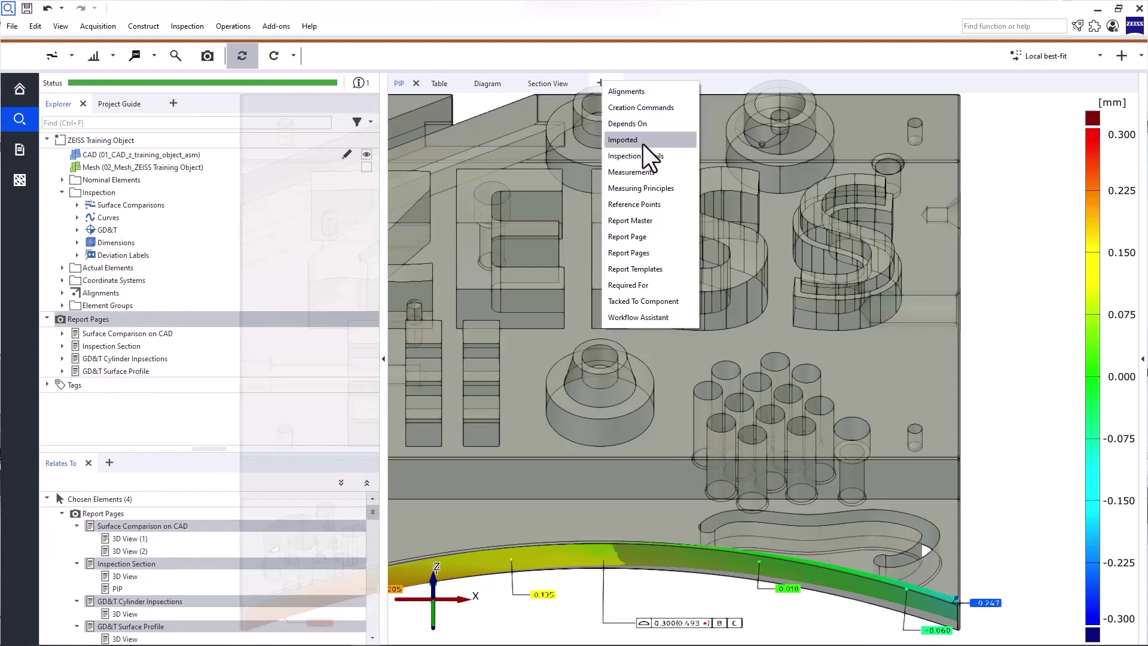
{"action": "left_click", "coordinate": [648, 251]}
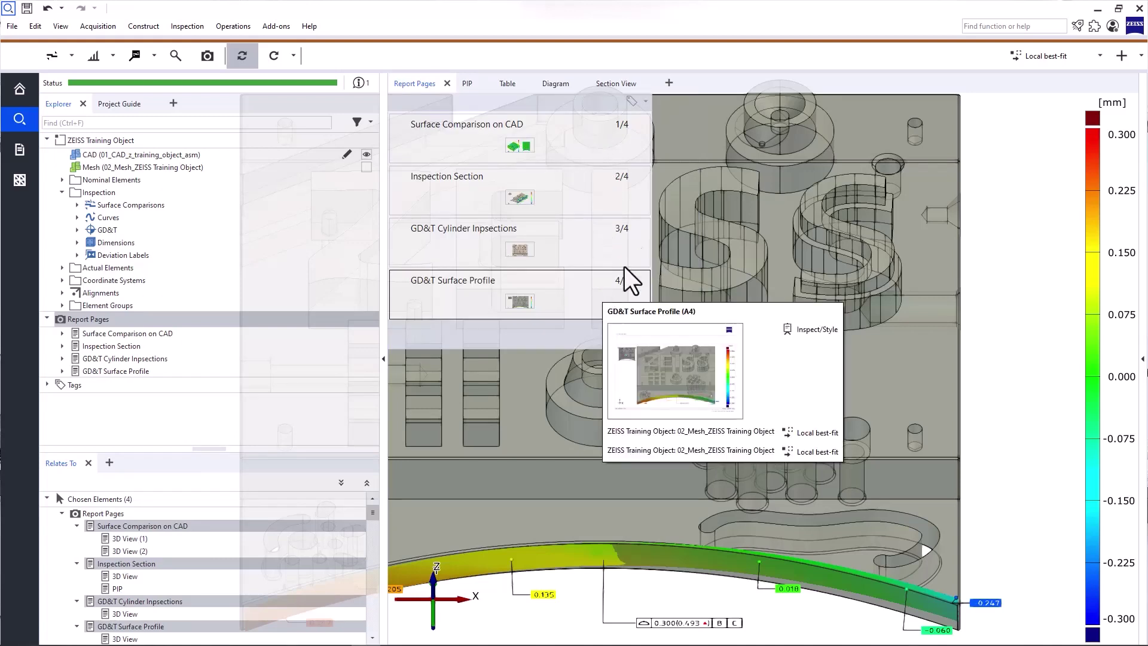
{"action": "left_click", "coordinate": [679, 81]}
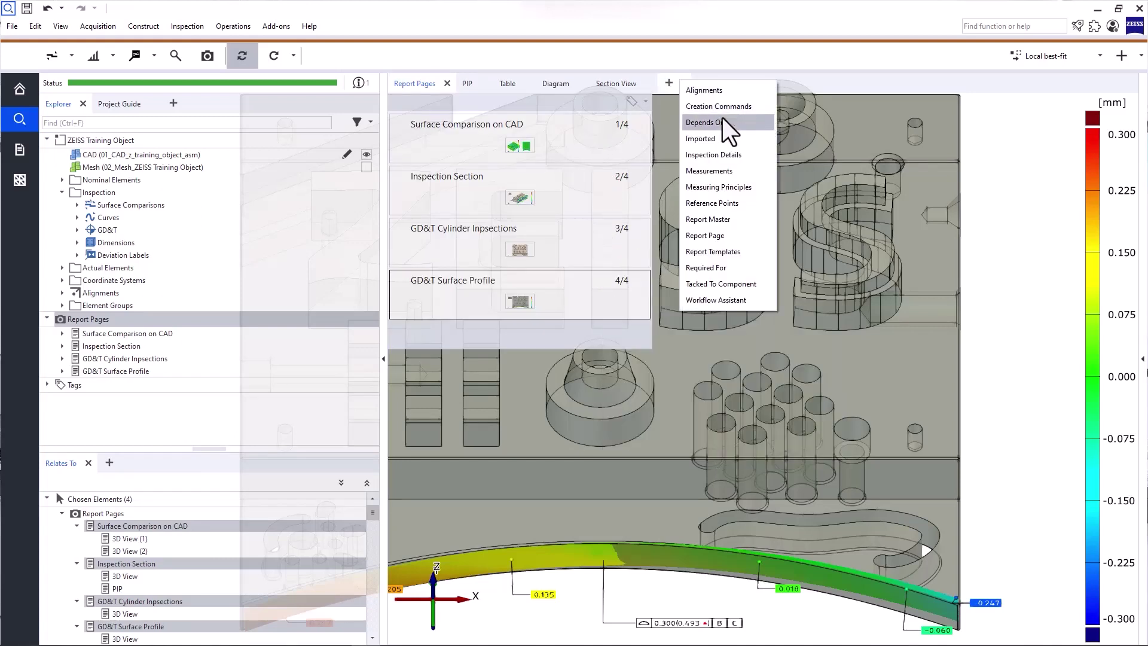
{"action": "left_click", "coordinate": [732, 235]}
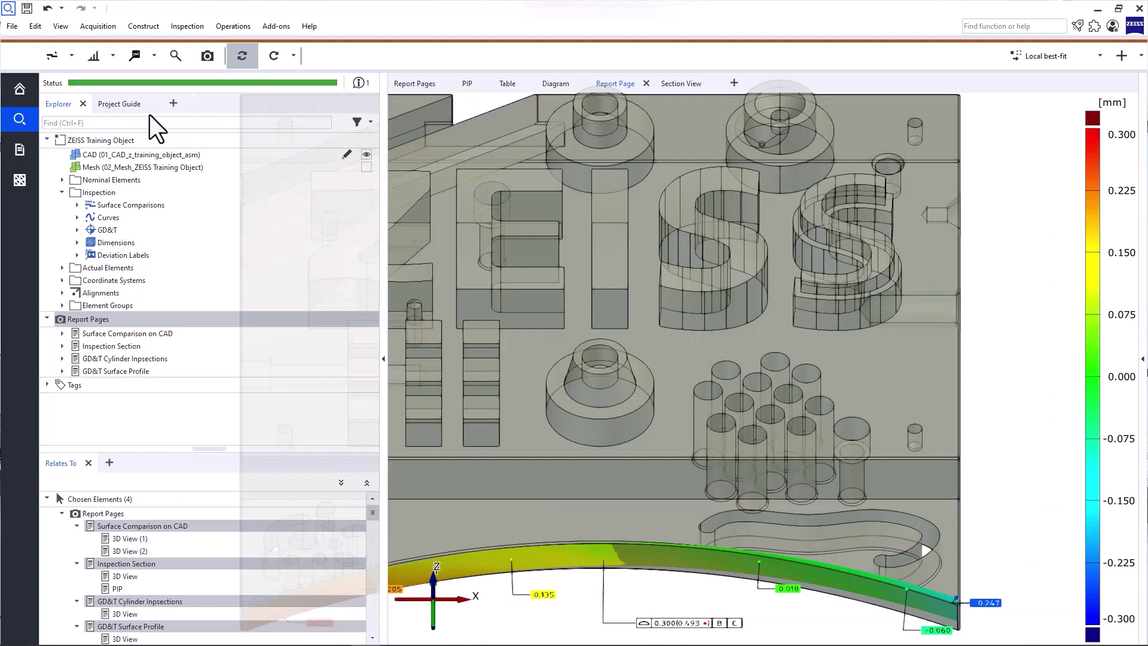
Switch to the Report workspace and preview the Style (A4) Title template
{"action": "left_click", "coordinate": [25, 155]}
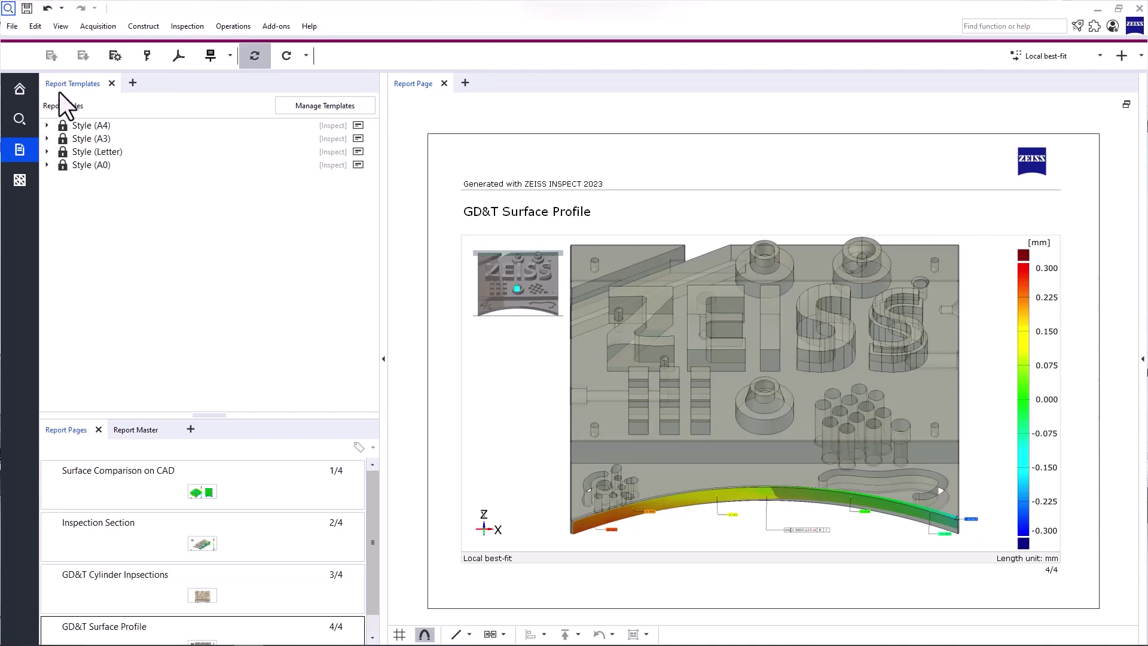
{"action": "left_click", "coordinate": [48, 125]}
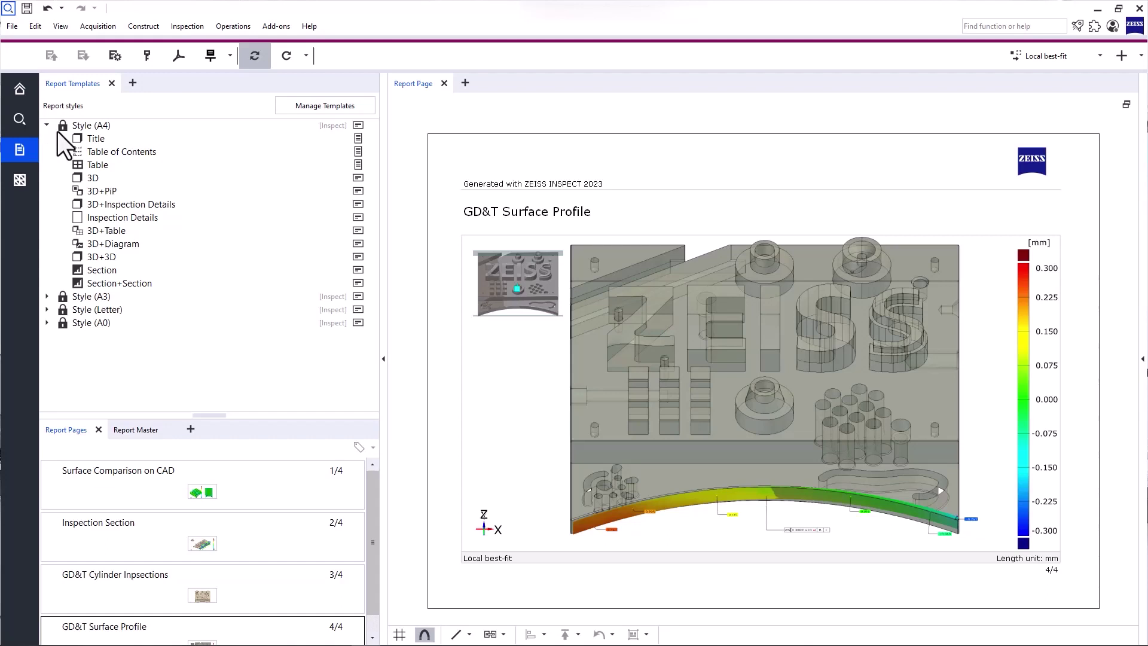
{"action": "left_click", "coordinate": [95, 138]}
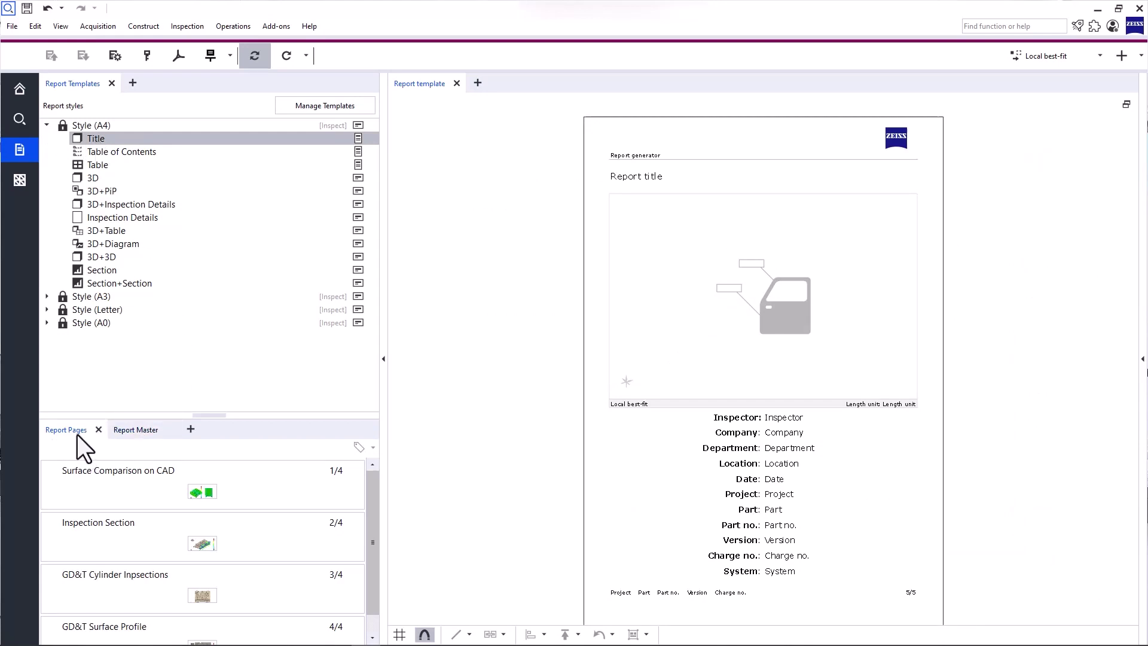
Float the report pages panel, then reset all workspaces via View > Screen Setup
{"action": "left_click_drag", "start_coordinate": [77, 435], "coordinate": [254, 107]}
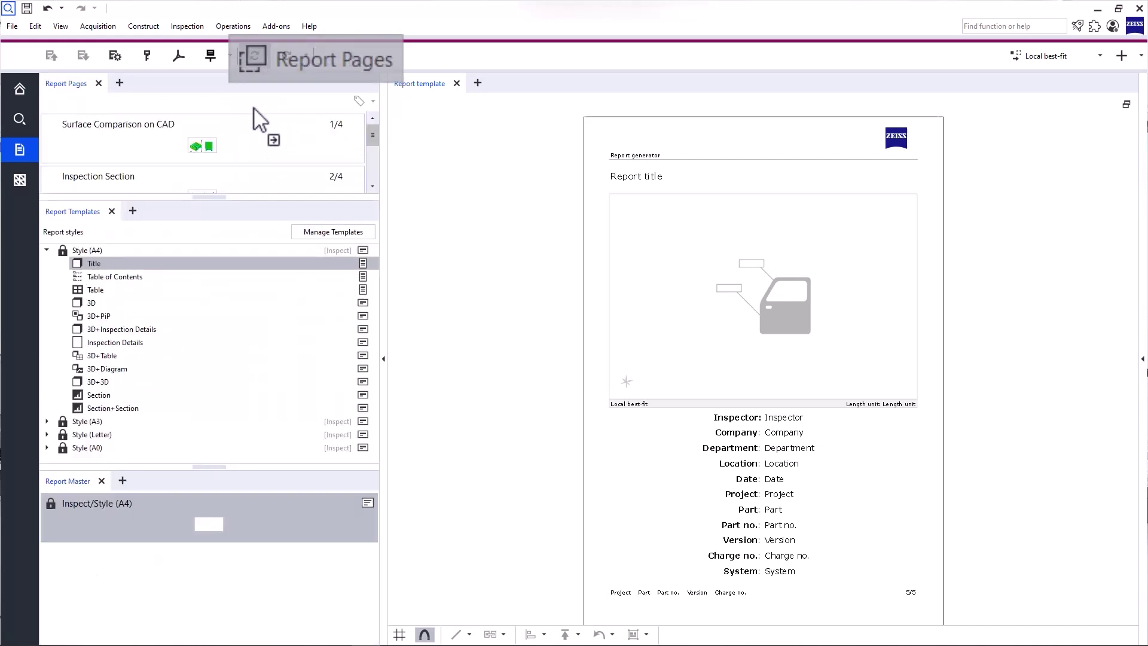
{"action": "left_click_drag", "start_coordinate": [75, 84], "coordinate": [540, 224]}
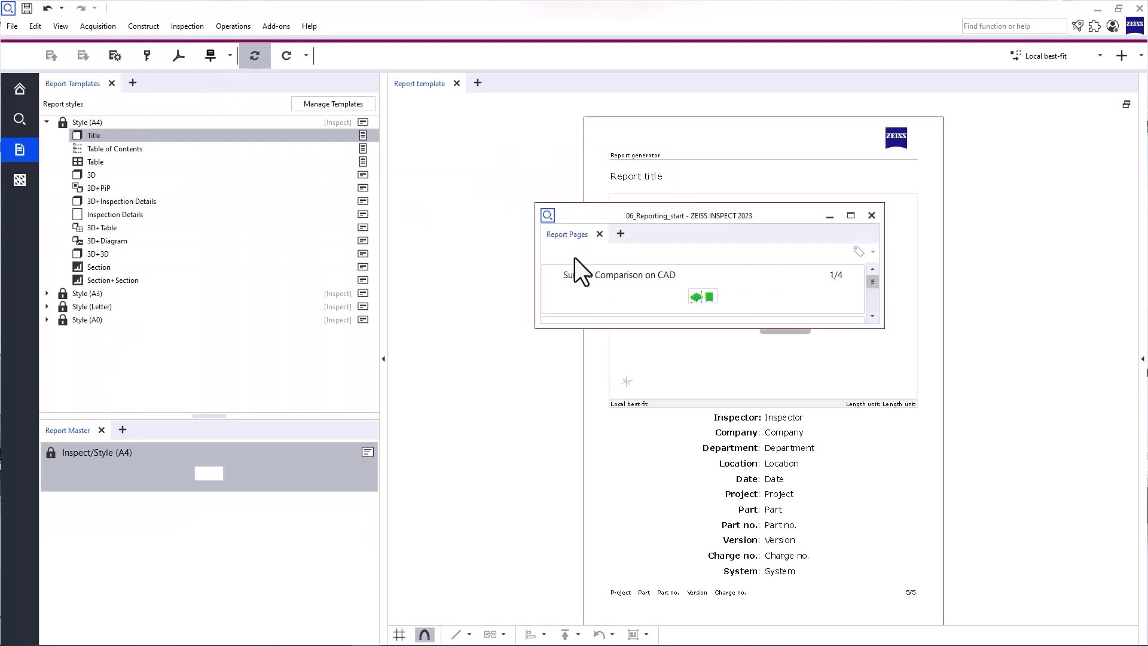
{"action": "left_click", "coordinate": [60, 26]}
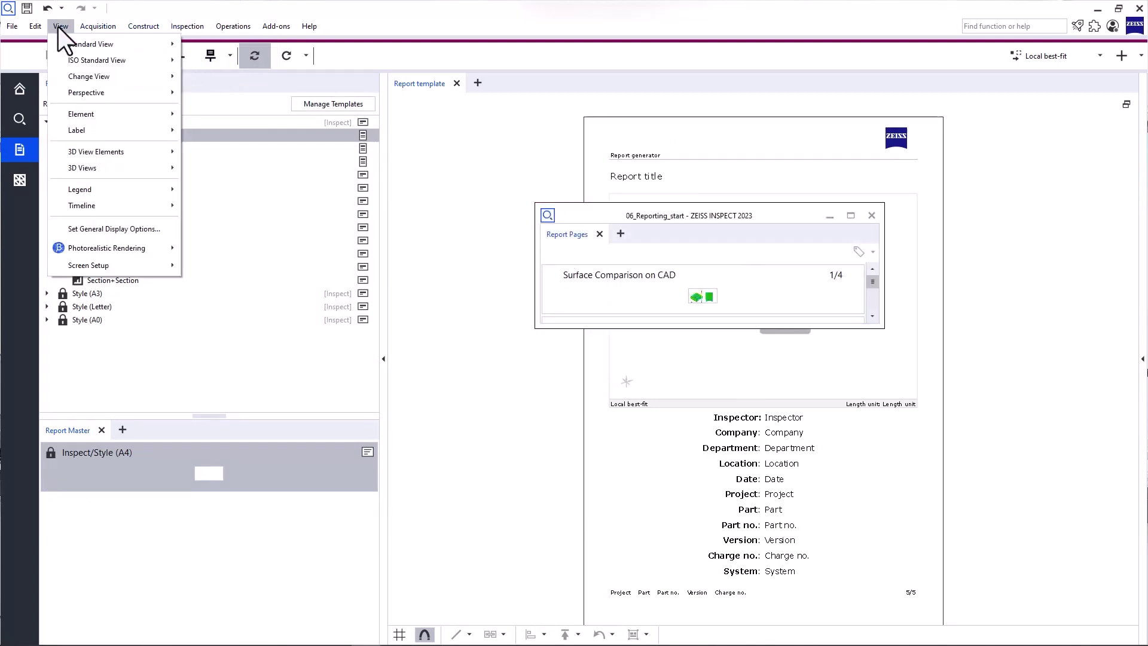
{"action": "mouse_move", "coordinate": [120, 265]}
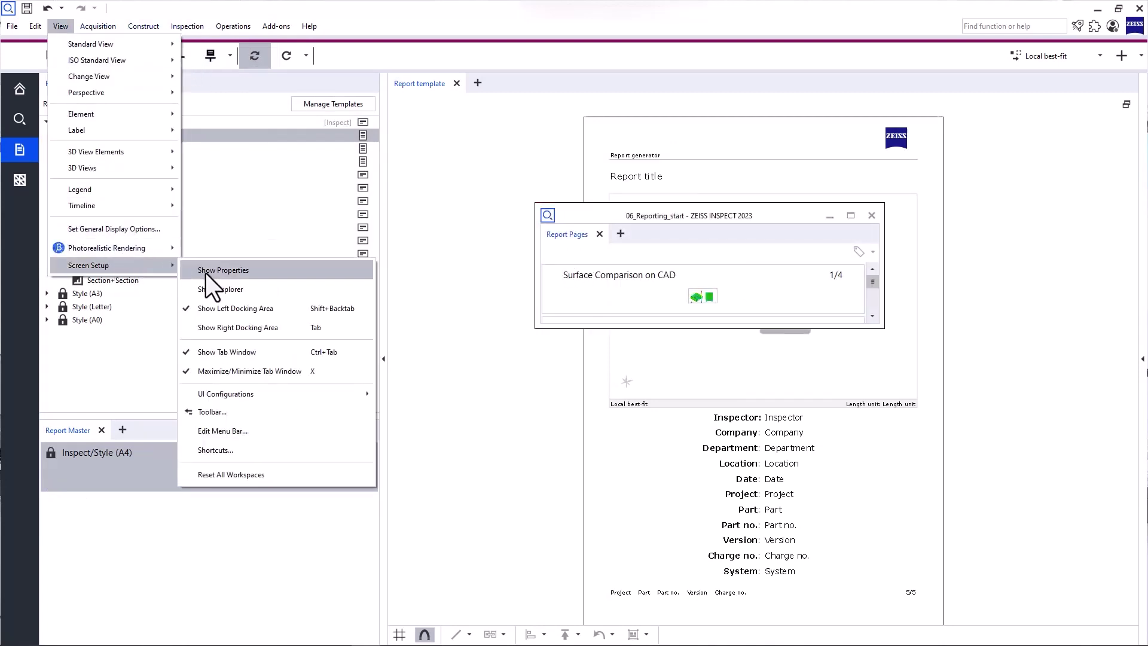
{"action": "left_click", "coordinate": [254, 474]}
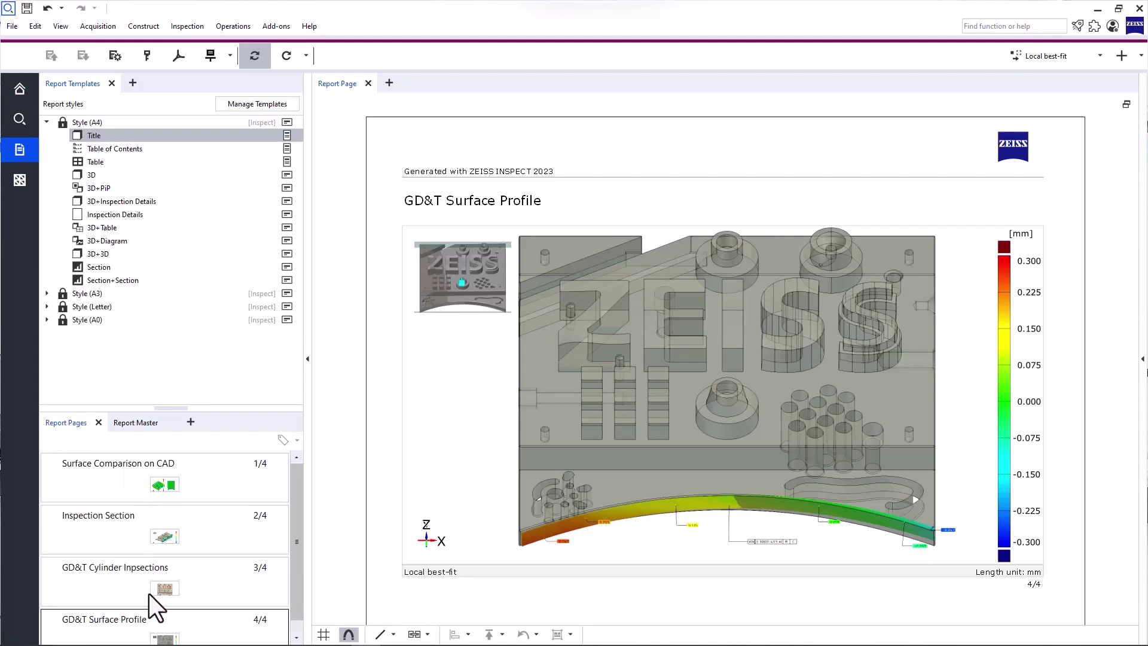
Drag GD&T Surface Profile above GD&T Cylinder Inspections, then select the Inspection Section page
{"action": "mouse_move", "coordinate": [149, 594]}
{"action": "mouse_move", "coordinate": [113, 471]}
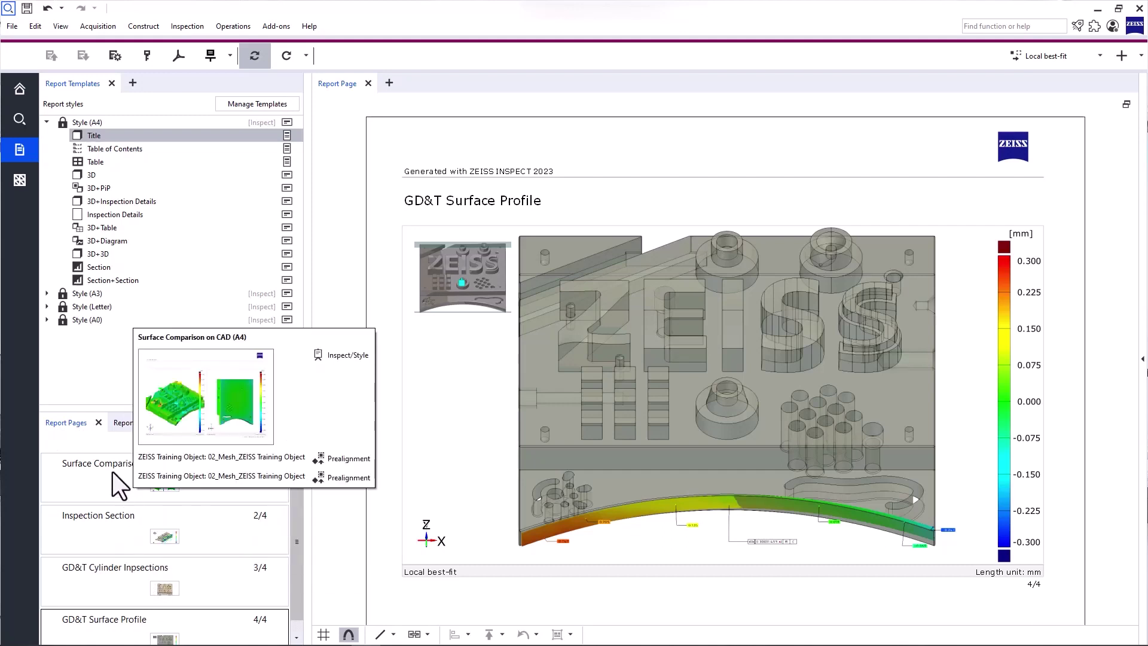
{"action": "scroll", "coordinate": [106, 486], "scroll_direction": "up", "scroll_amount": 1, "text": "ctrl"}
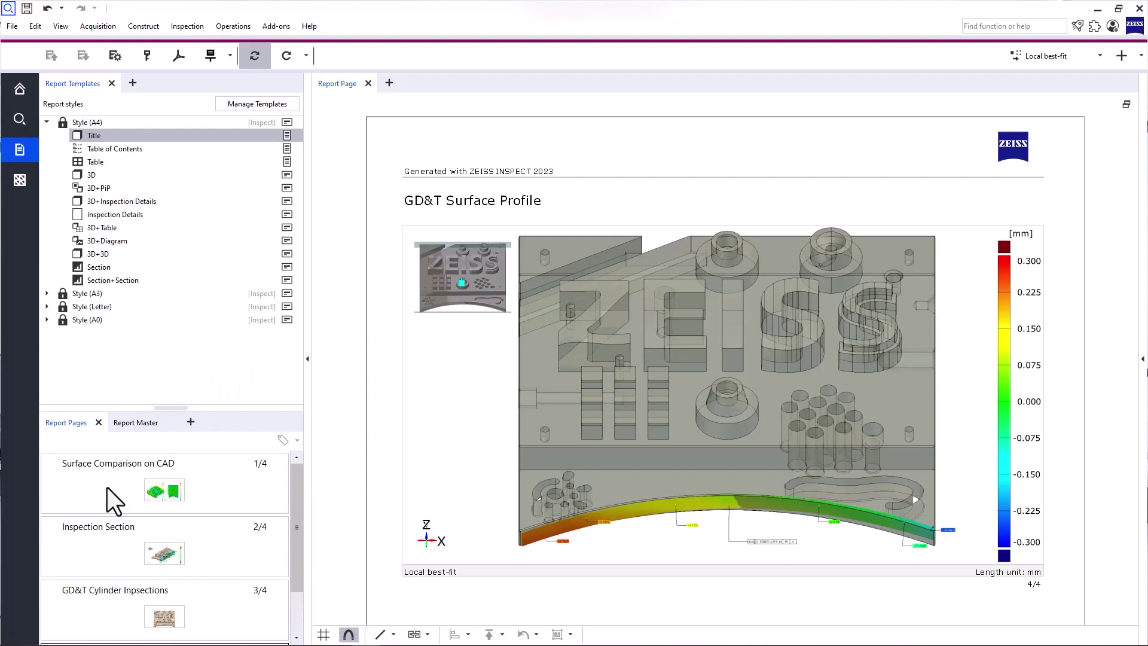
{"action": "scroll", "coordinate": [106, 486], "scroll_direction": "down", "scroll_amount": 3, "text": "ctrl"}
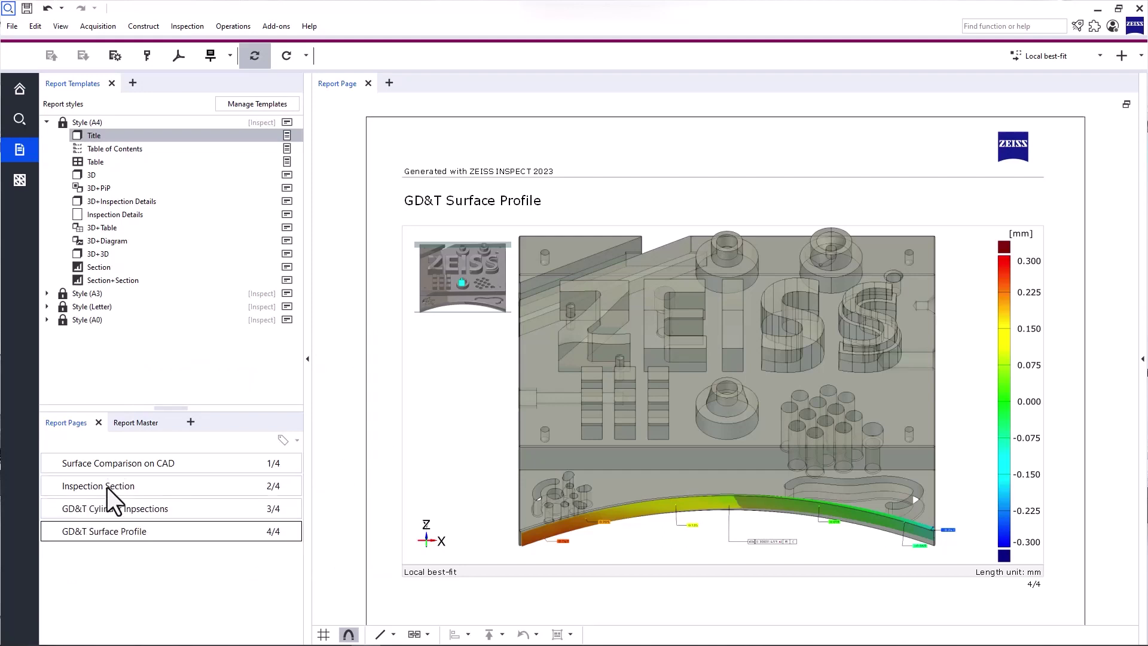
{"action": "scroll", "coordinate": [107, 487], "scroll_direction": "up", "scroll_amount": 1, "text": "ctrl"}
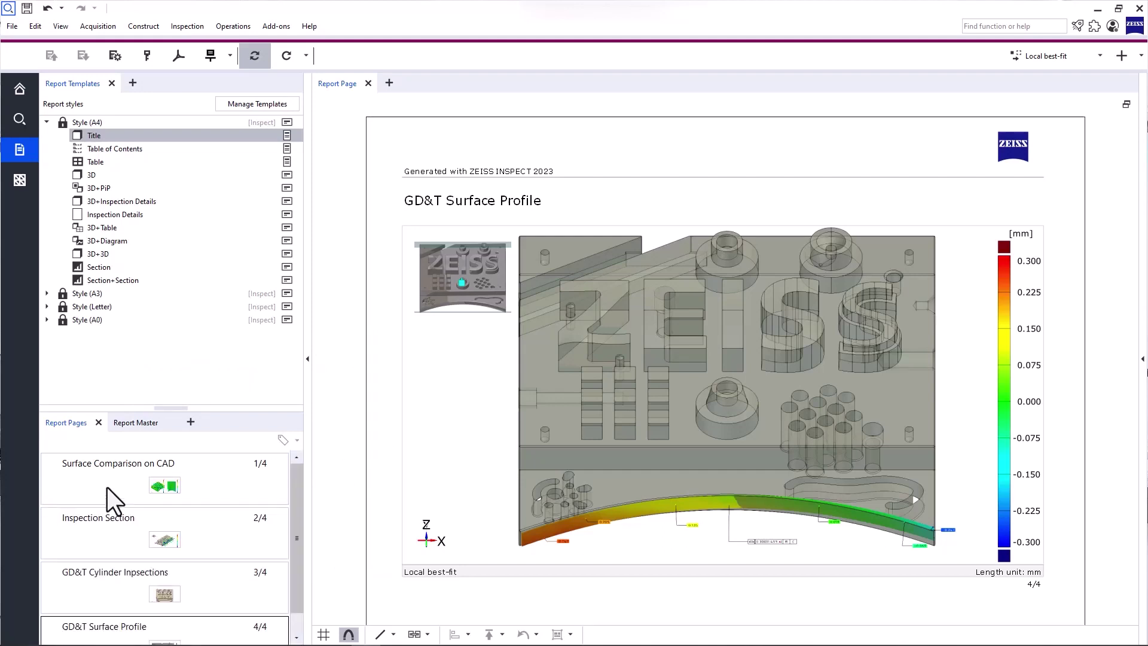
{"action": "left_click_drag", "start_coordinate": [116, 633], "coordinate": [123, 572]}
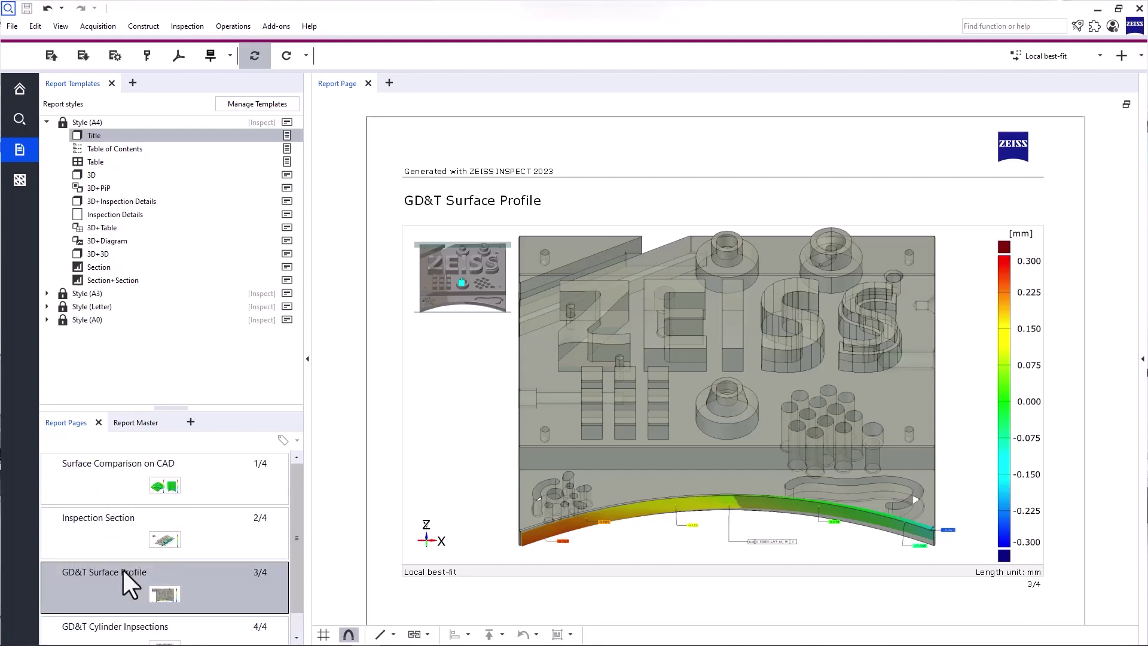
{"action": "left_click", "coordinate": [130, 519]}
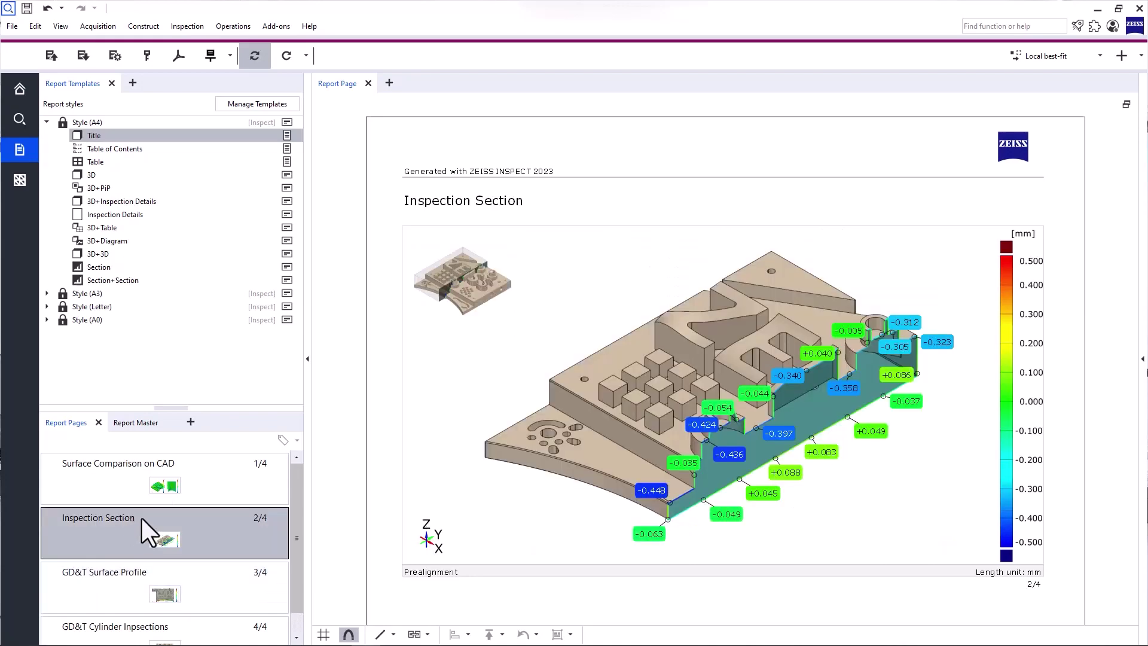
{"action": "left_click", "coordinate": [132, 519]}
Rename the Inspection Section page to 'Inspection Section X' and display Surface Comparison on CAD
{"action": "left_click", "coordinate": [137, 518]}
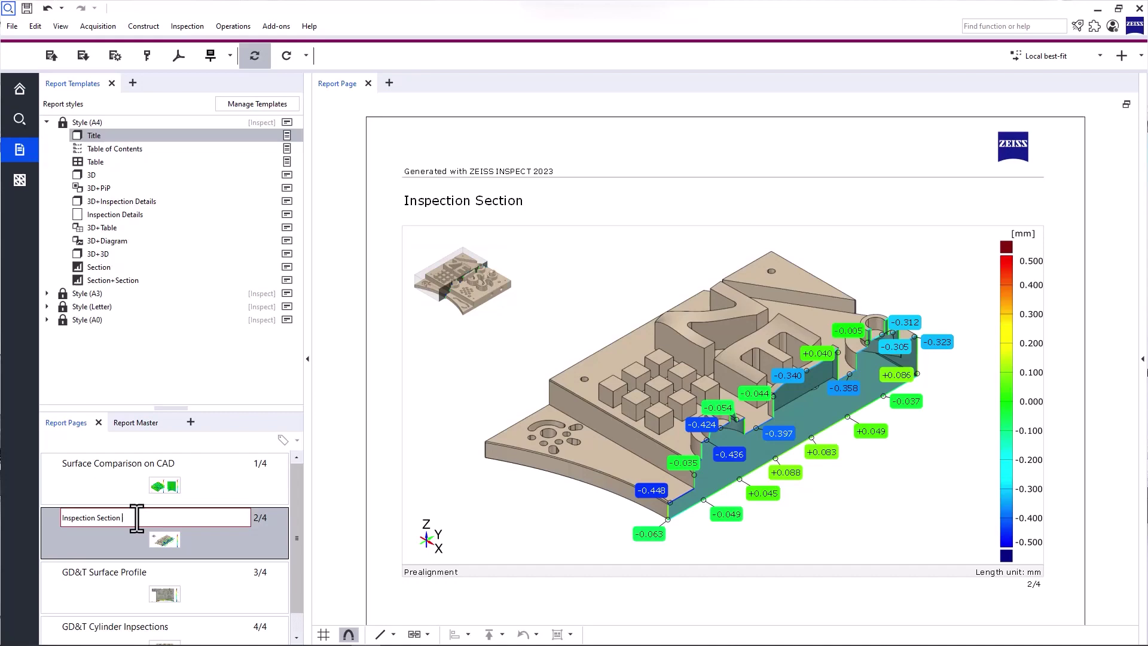
{"action": "type", "text": "X"}
{"action": "key", "text": "Return"}
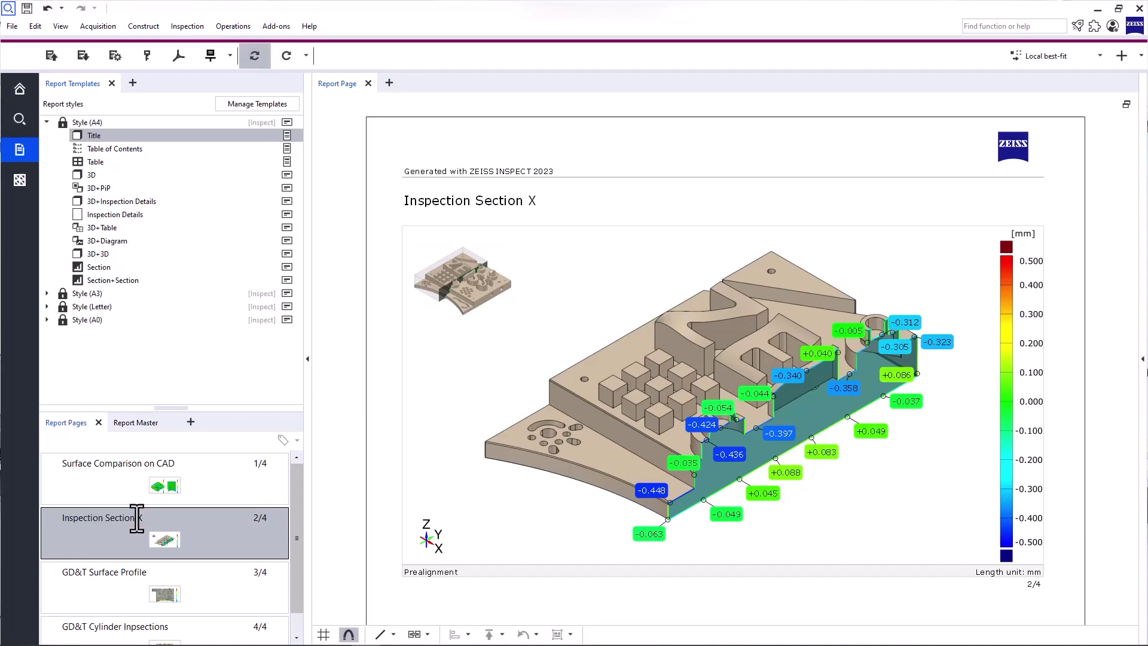
{"action": "left_click", "coordinate": [128, 475]}
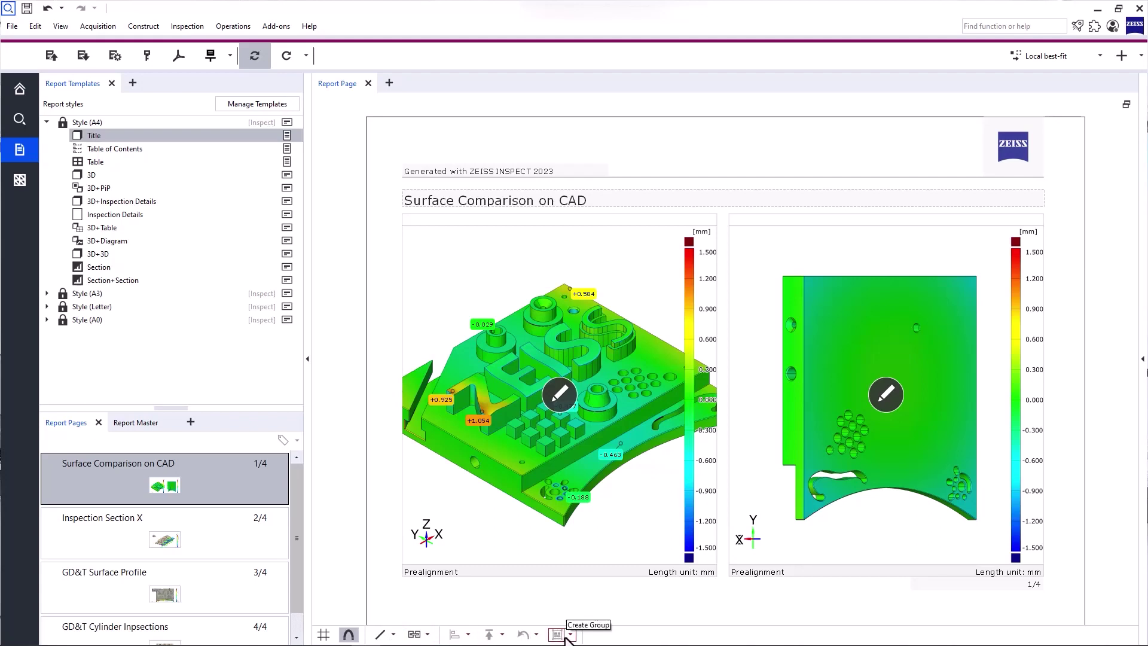
{"action": "left_click", "coordinate": [604, 559]}
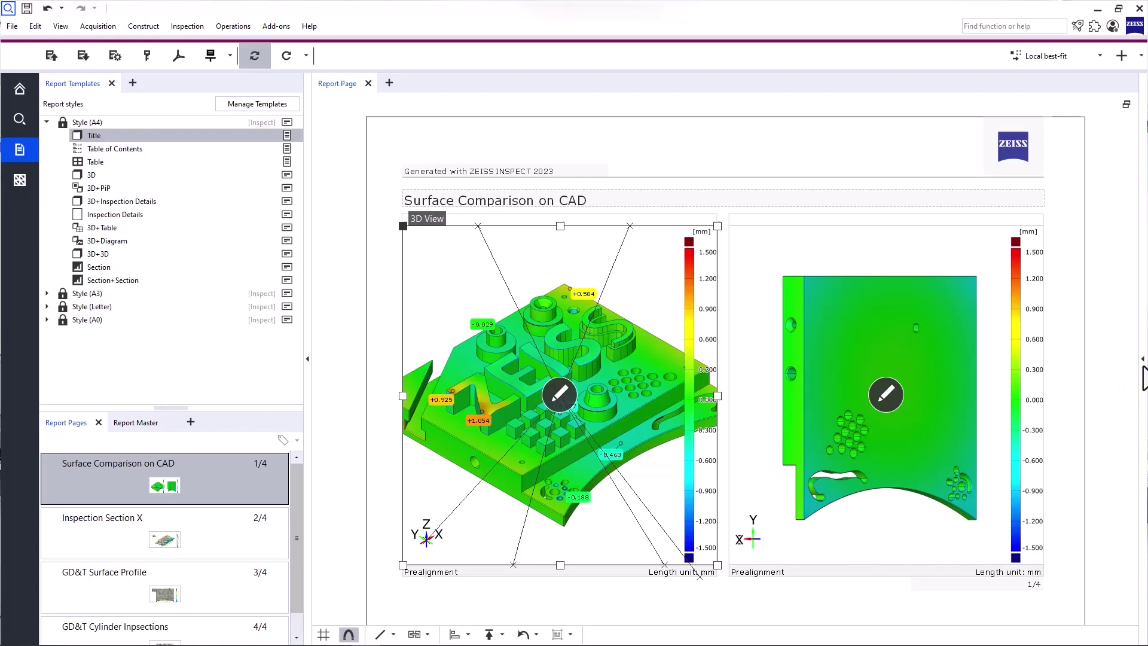
{"action": "left_click", "coordinate": [1143, 358]}
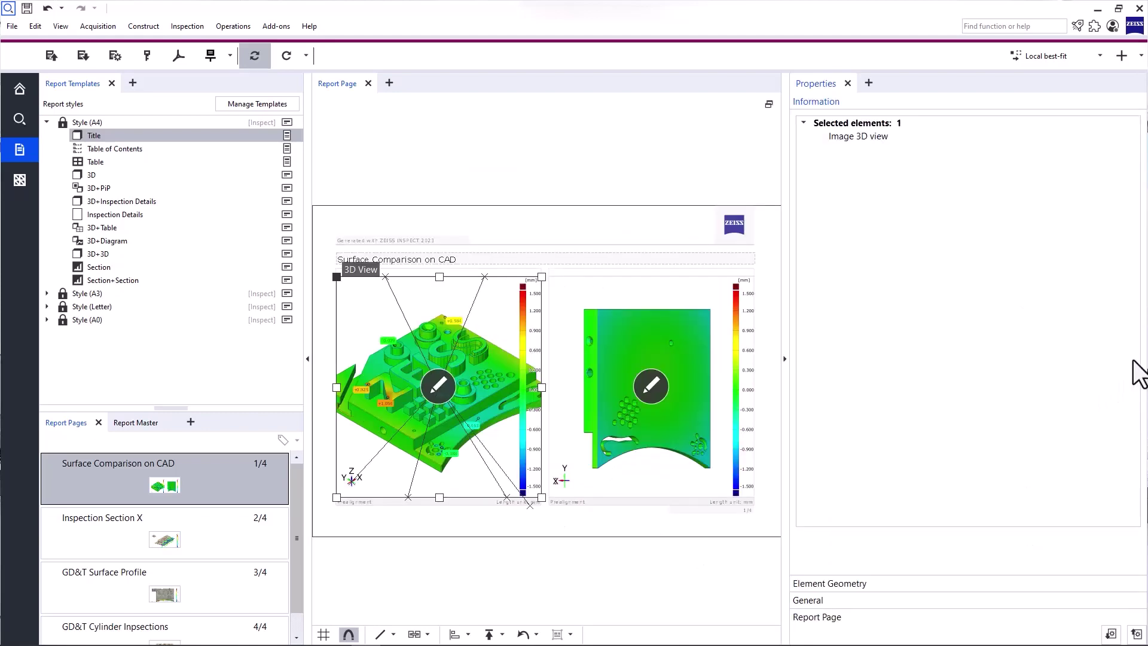
{"action": "left_click", "coordinate": [878, 582]}
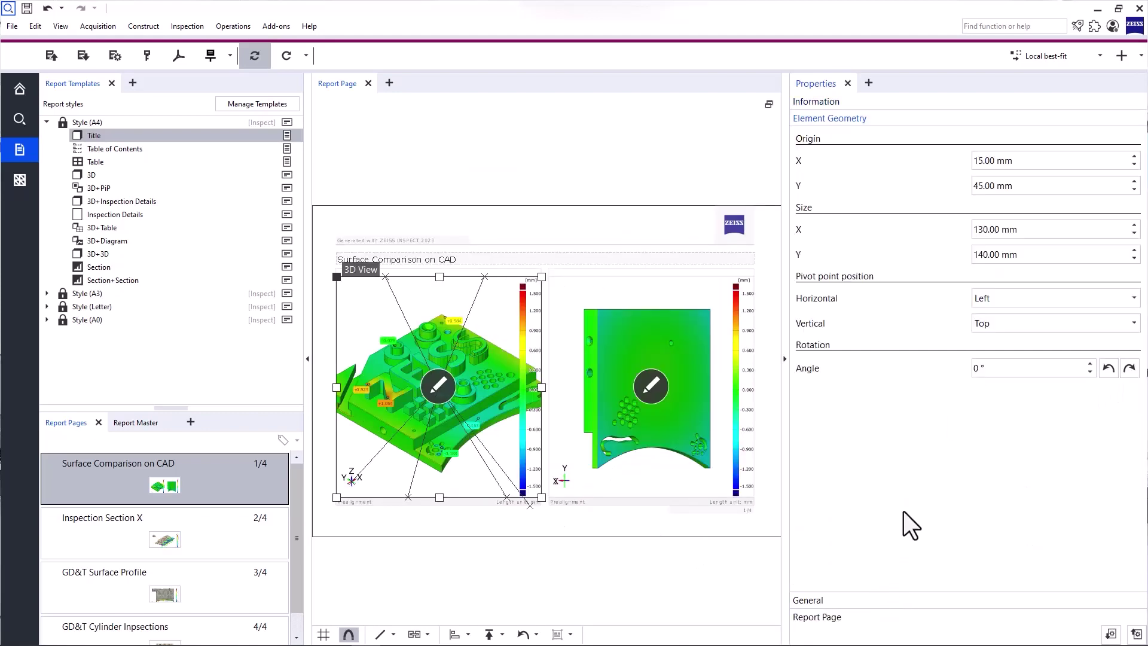
{"action": "left_click", "coordinate": [786, 359]}
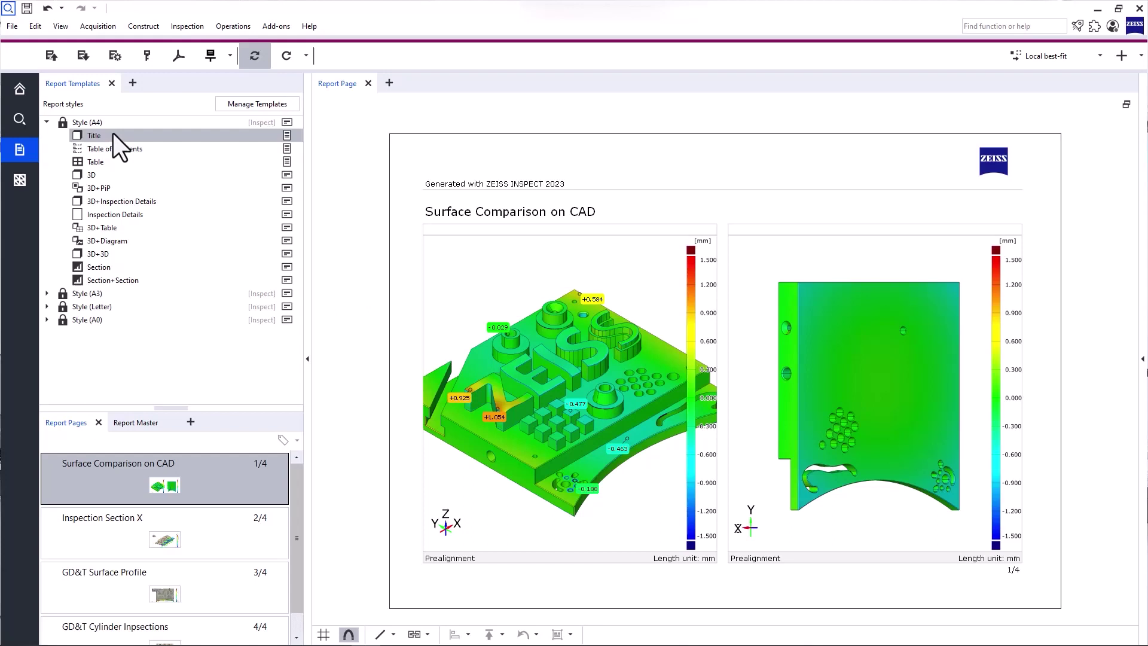
Add a Title page from the template, followed by a Table of Contents page
{"action": "left_click_drag", "start_coordinate": [113, 134], "coordinate": [175, 459]}
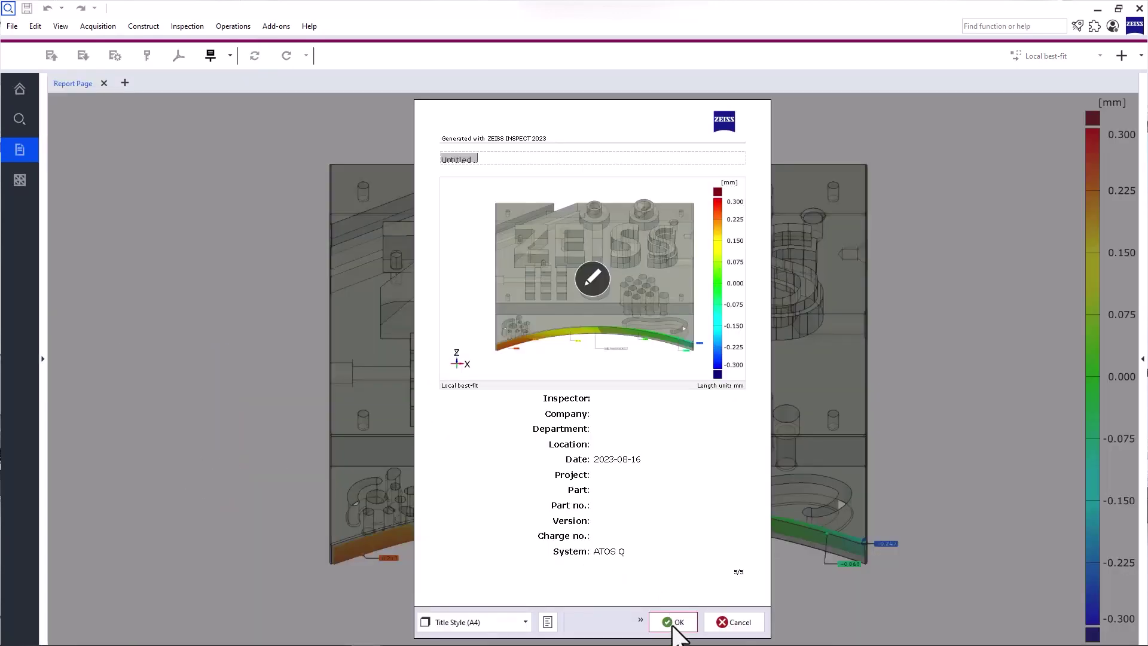
{"action": "left_click", "coordinate": [672, 623]}
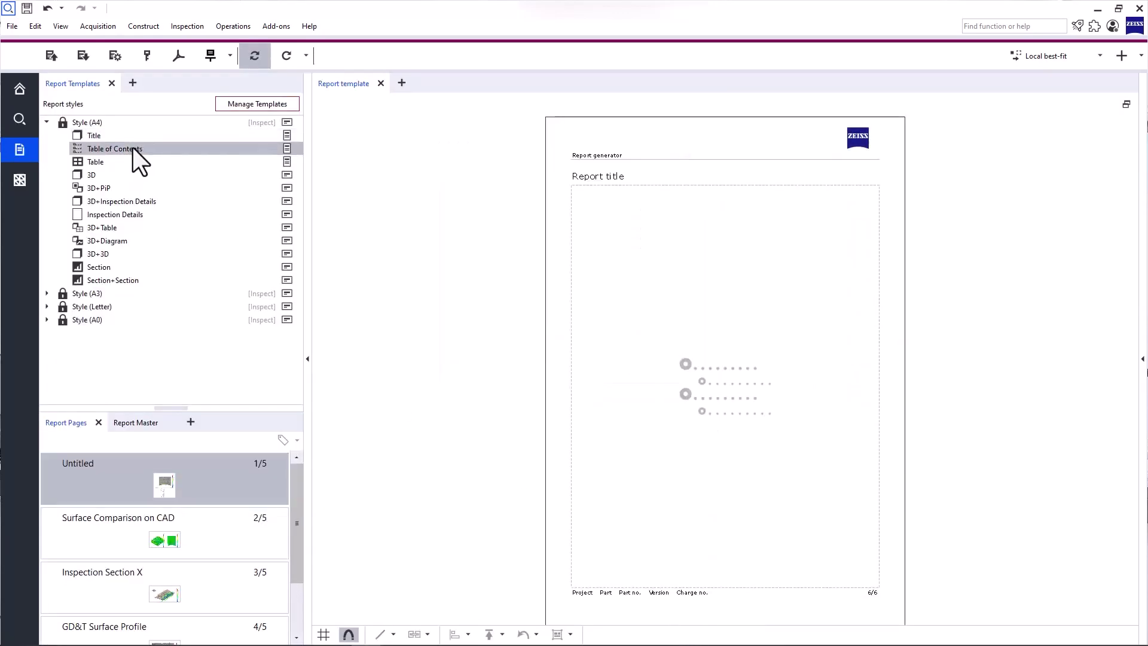
{"action": "left_click_drag", "start_coordinate": [133, 148], "coordinate": [190, 497]}
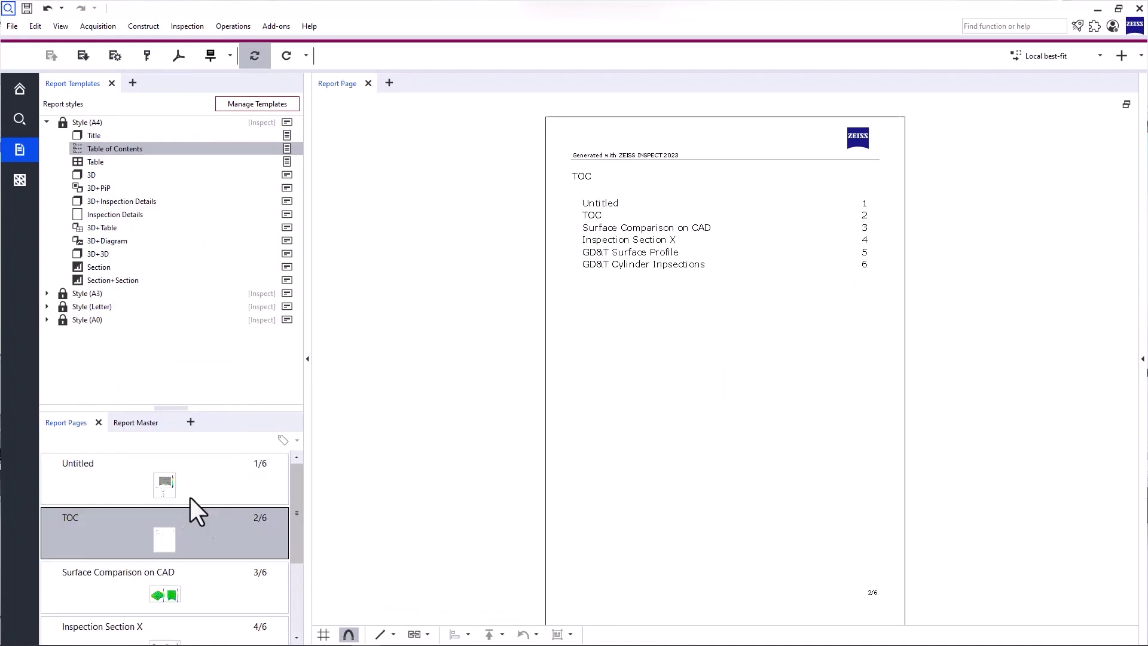
Apply the 3D+Table layout to the GD&T Cylinder Inspections page
{"action": "scroll", "coordinate": [206, 542], "scroll_direction": "down", "scroll_amount": 3}
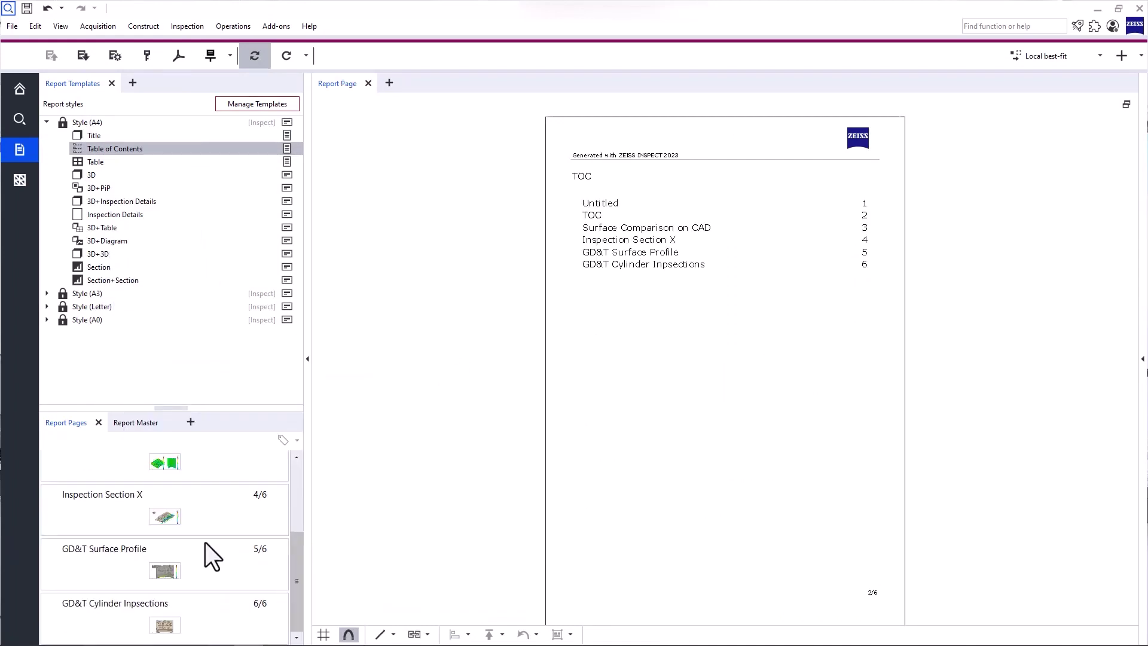
{"action": "left_click", "coordinate": [207, 603]}
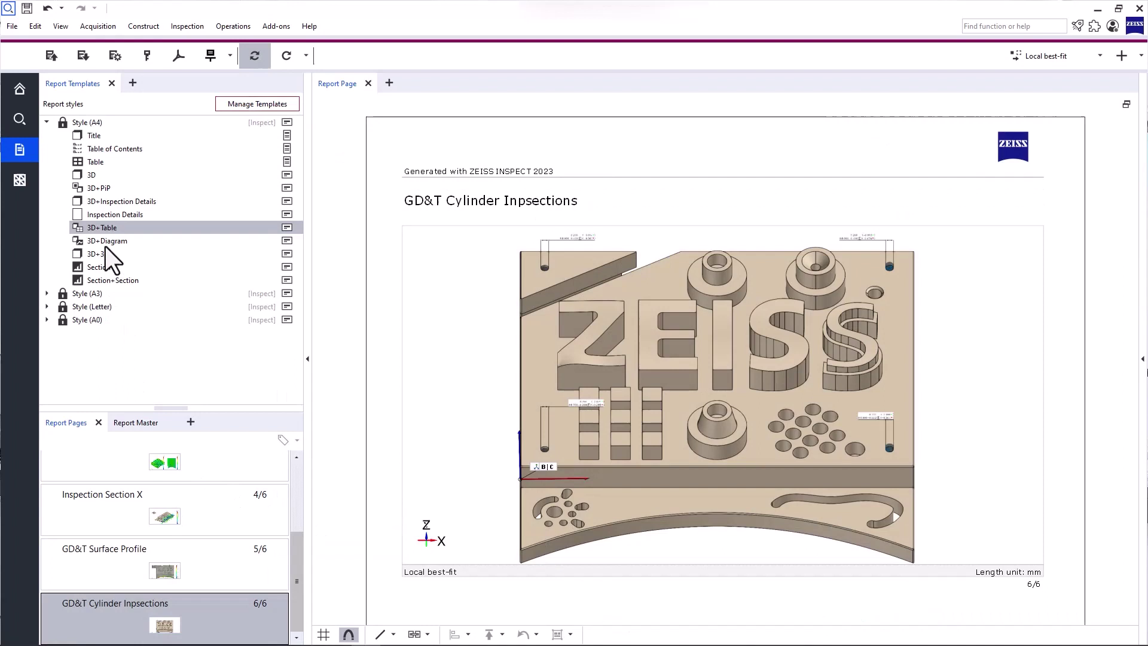
{"action": "left_click_drag", "start_coordinate": [105, 229], "coordinate": [153, 615]}
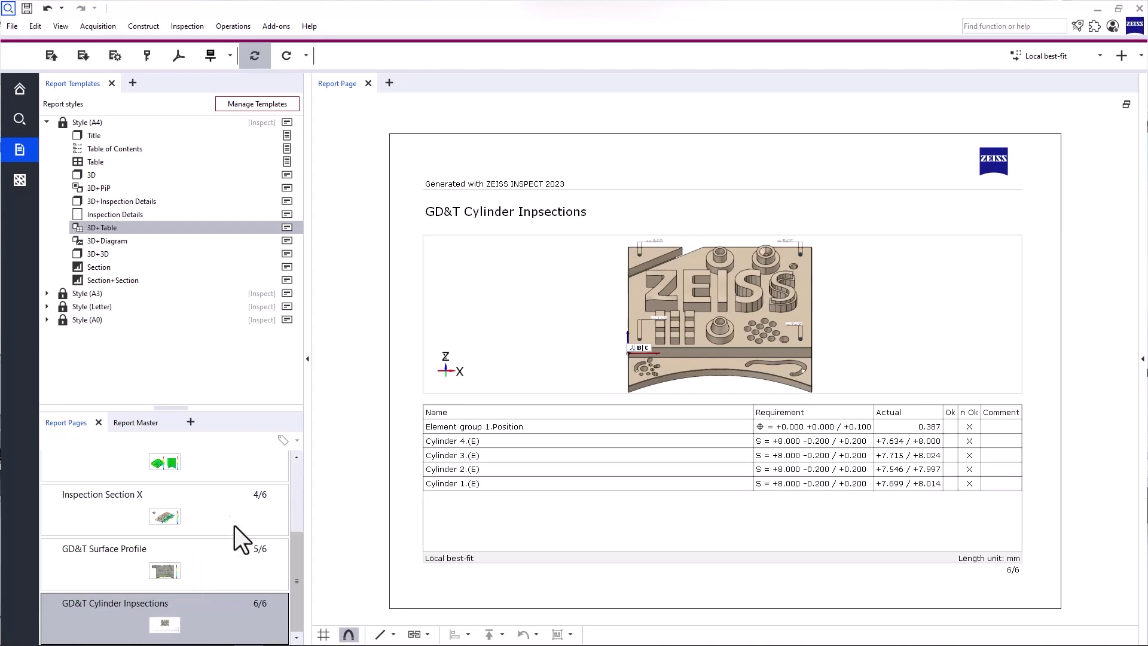
Start editing the Inspection Section X 3D view and pan the section model up-left
{"action": "left_click", "coordinate": [217, 505]}
{"action": "mouse_move", "coordinate": [729, 403]}
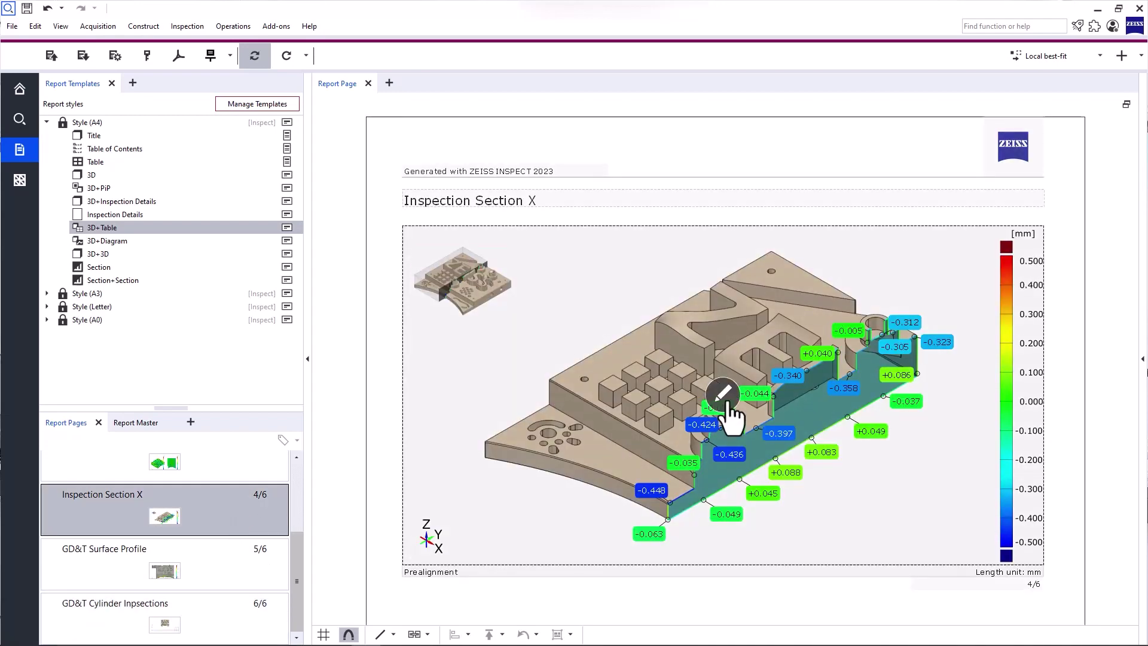
{"action": "left_click", "coordinate": [726, 402]}
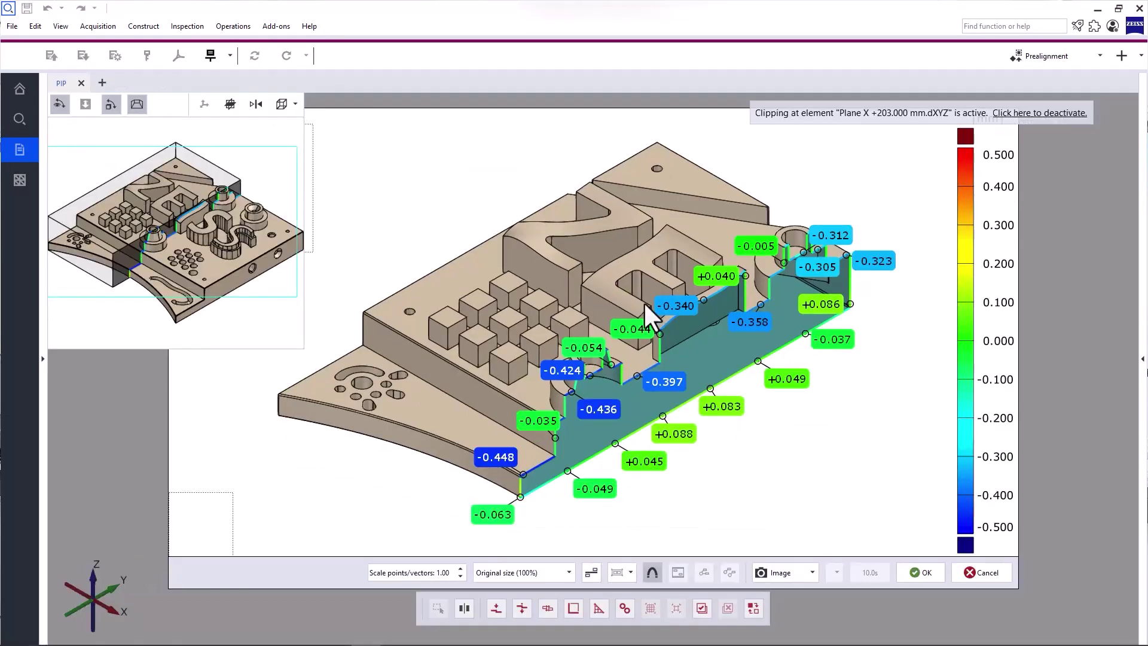
{"action": "right_click_drag", "start_coordinate": [651, 306], "coordinate": [613, 295]}
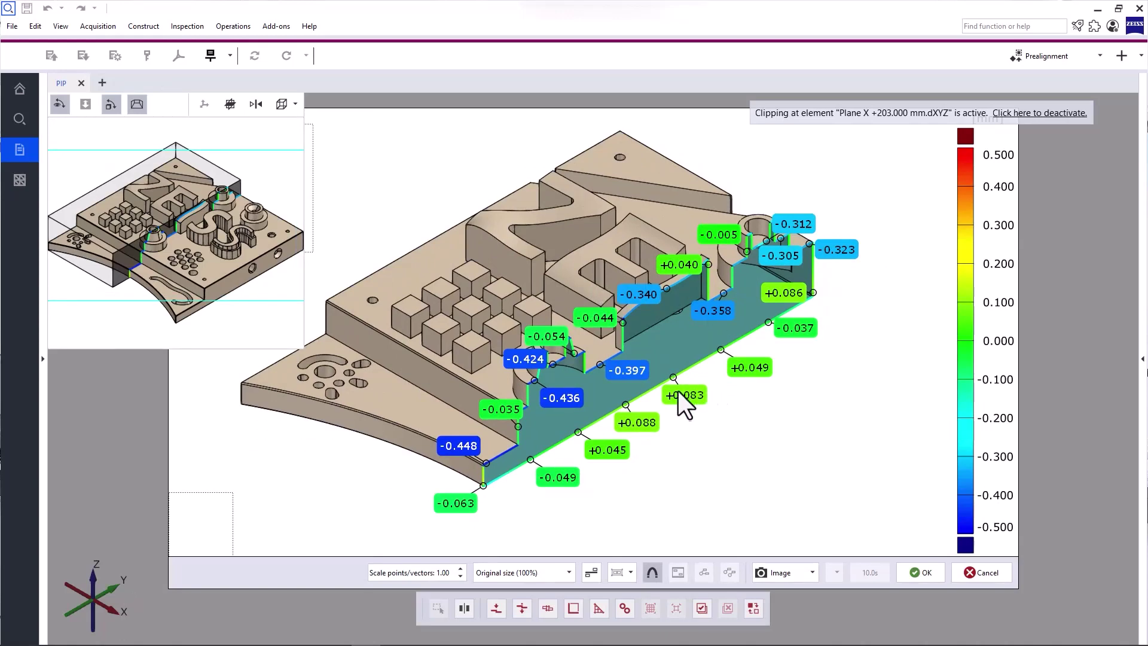
Move the +0.083, +0.049, -0.037 and +0.088 labels outward and apply the edited view
{"action": "left_click_drag", "start_coordinate": [681, 402], "coordinate": [717, 409]}
{"action": "left_click_drag", "start_coordinate": [750, 368], "coordinate": [781, 370]}
{"action": "left_click_drag", "start_coordinate": [795, 328], "coordinate": [831, 340]}
{"action": "left_click_drag", "start_coordinate": [649, 429], "coordinate": [682, 453]}
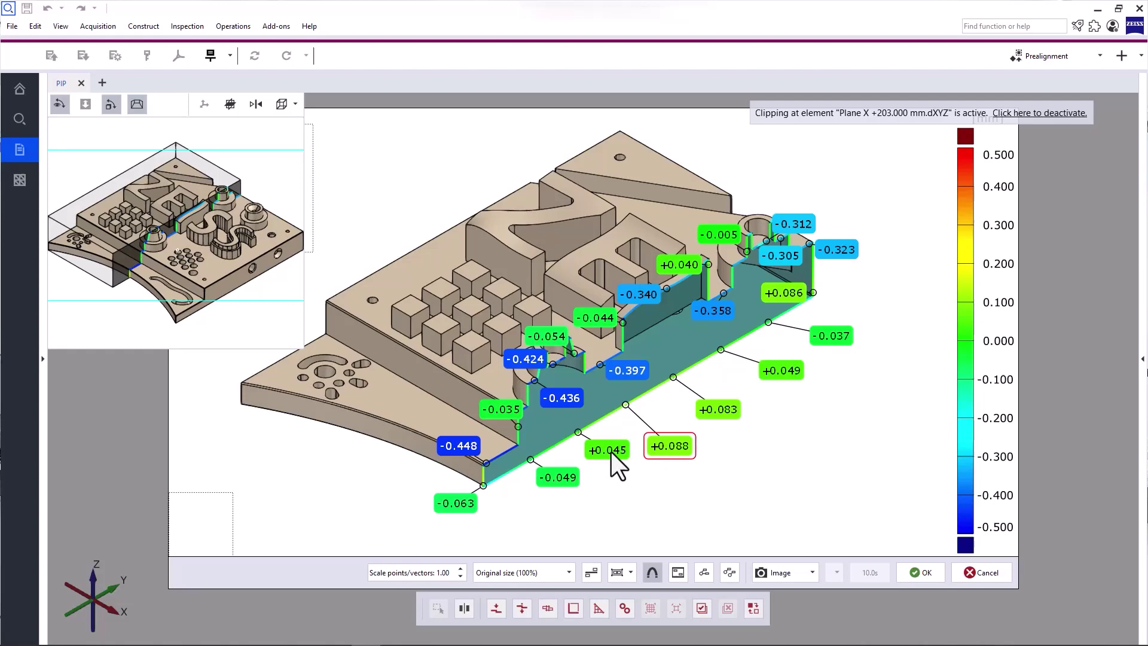
{"action": "scroll", "coordinate": [594, 348], "scroll_direction": "up", "scroll_amount": 2}
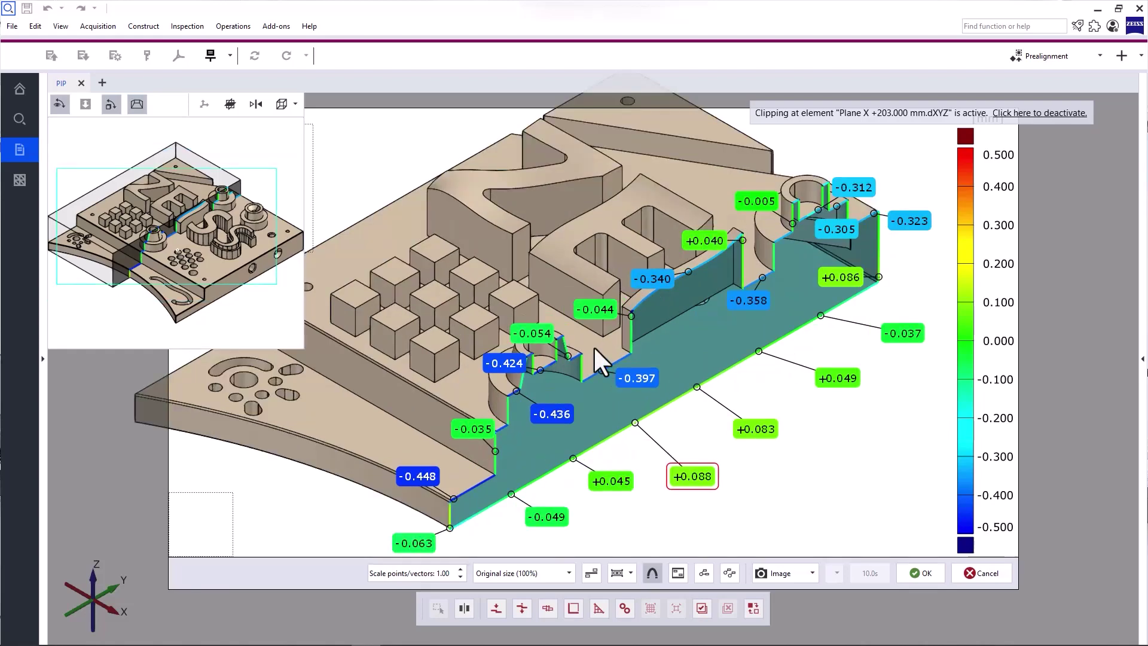
{"action": "scroll", "coordinate": [593, 345], "scroll_direction": "down", "scroll_amount": 1}
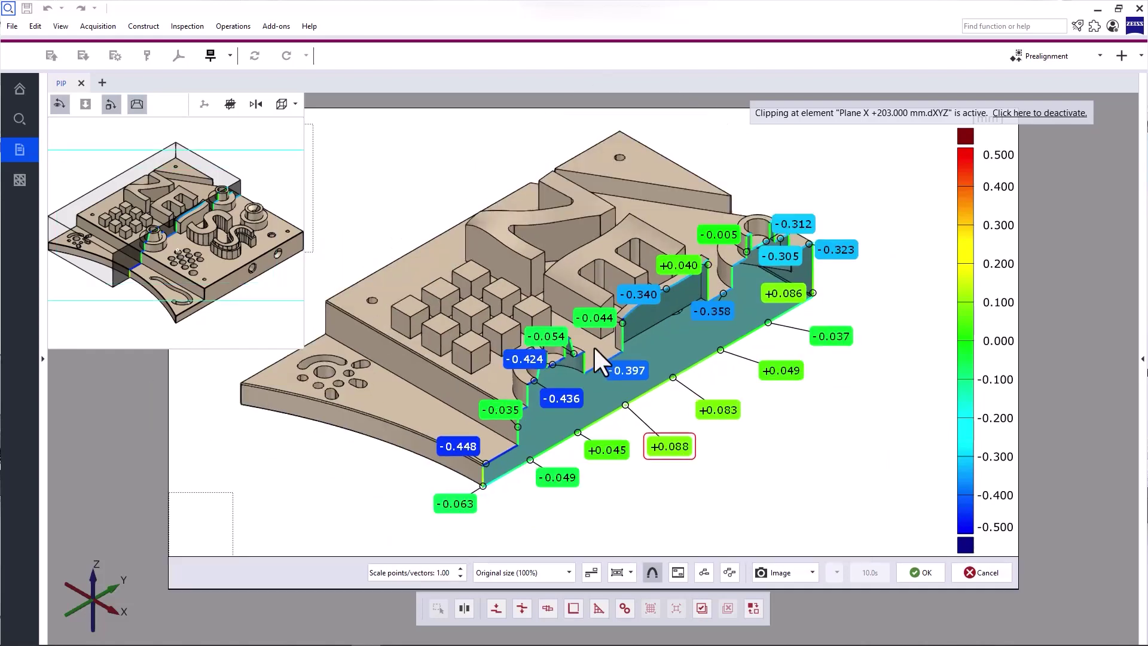
{"action": "left_click", "coordinate": [935, 572]}
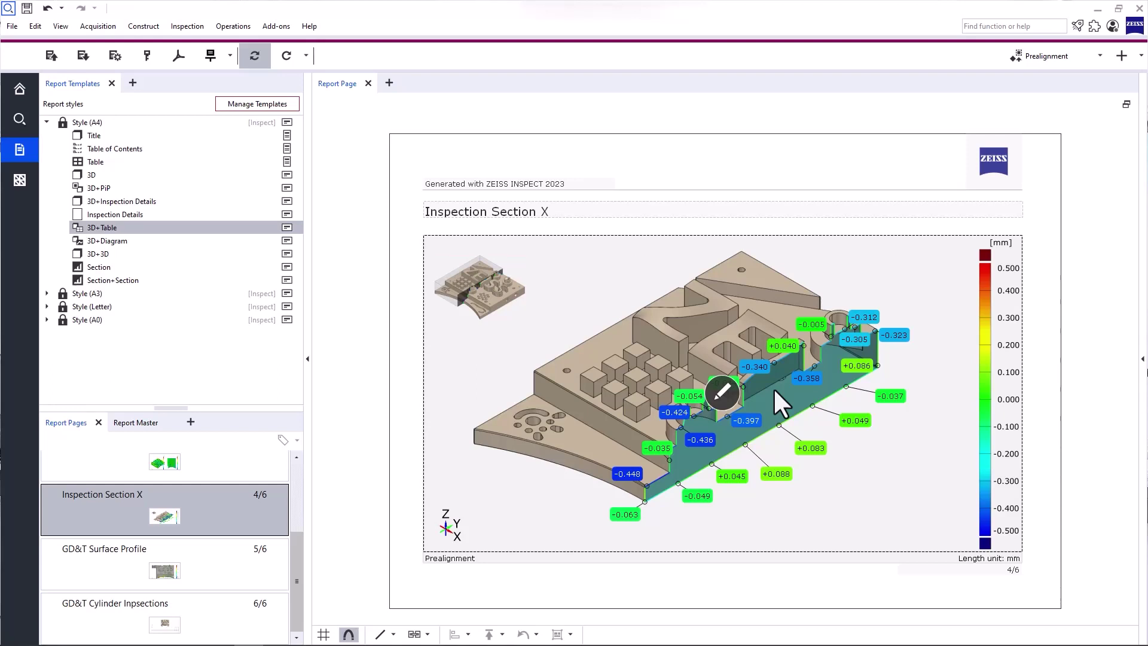
{"action": "scroll", "coordinate": [230, 478], "scroll_direction": "up", "scroll_amount": 3}
Put the plain CAD model in the 3D view and update the Untitled title page image from it
{"action": "left_click", "coordinate": [203, 487]}
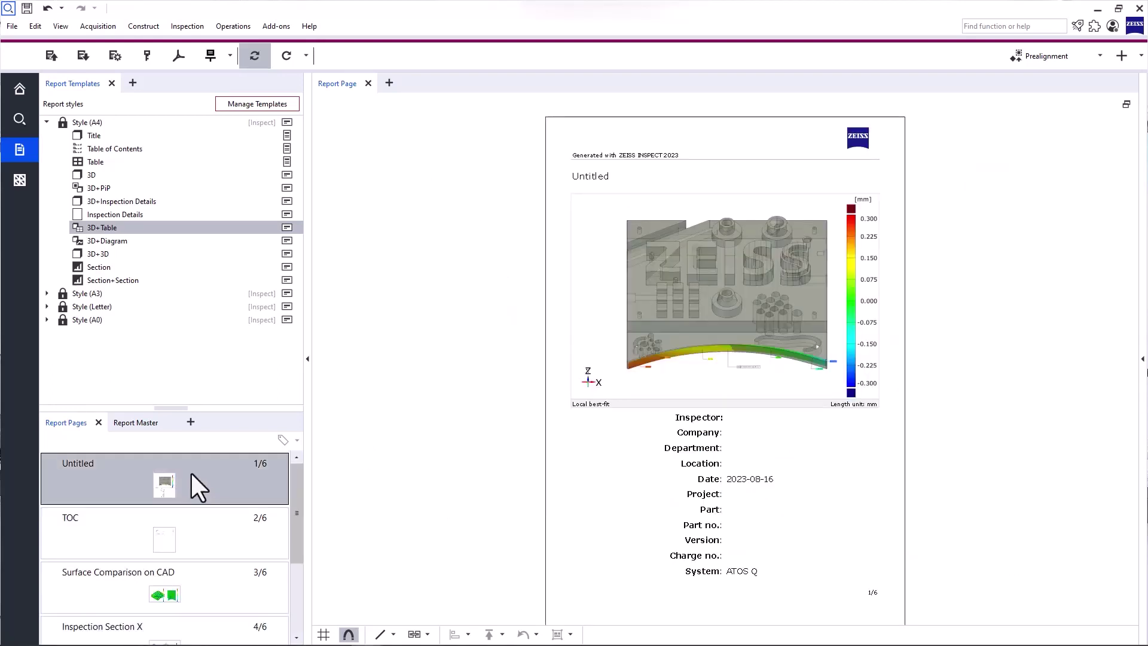
{"action": "left_click", "coordinate": [24, 116]}
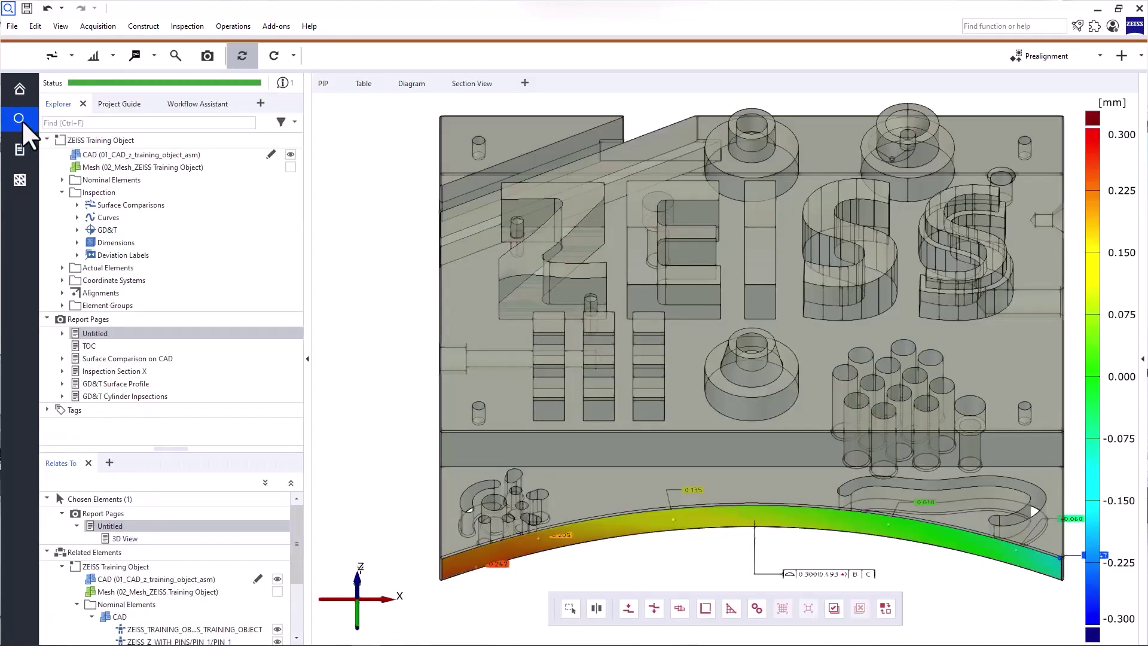
{"action": "left_click_drag", "start_coordinate": [90, 153], "coordinate": [637, 245]}
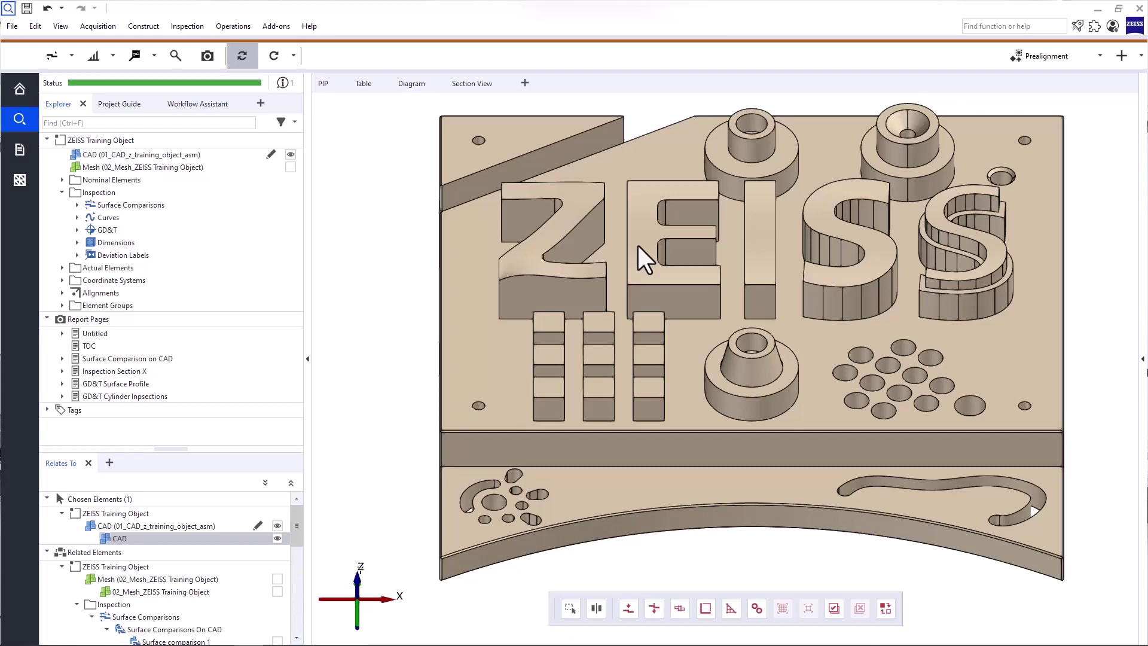
{"action": "left_click", "coordinate": [23, 146]}
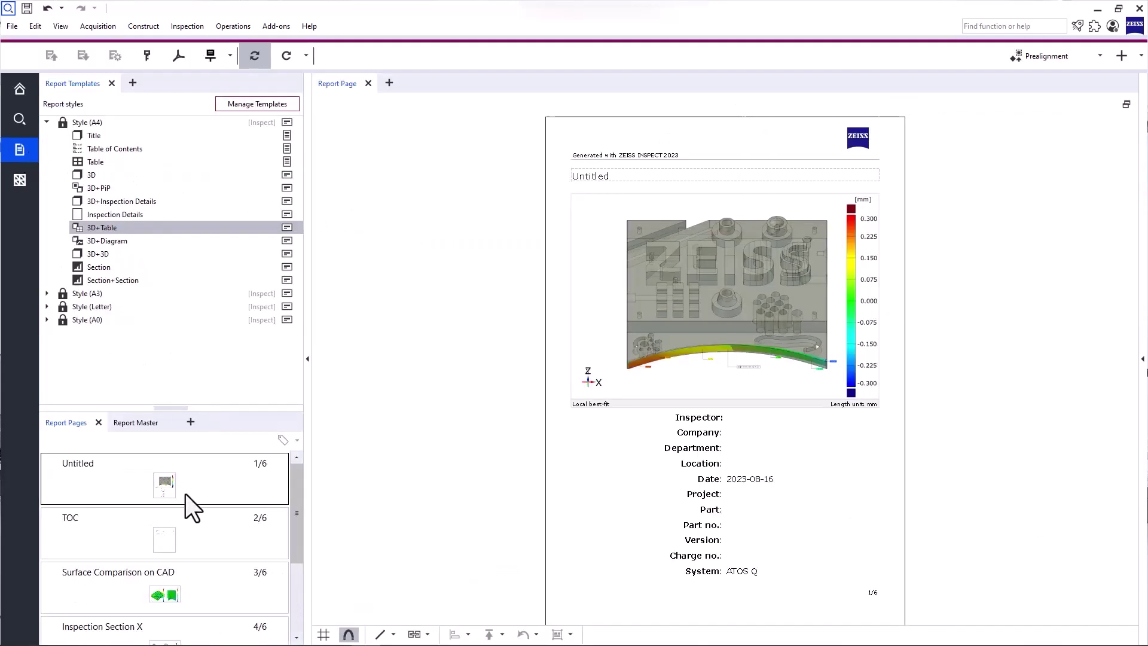
{"action": "left_click", "coordinate": [195, 482]}
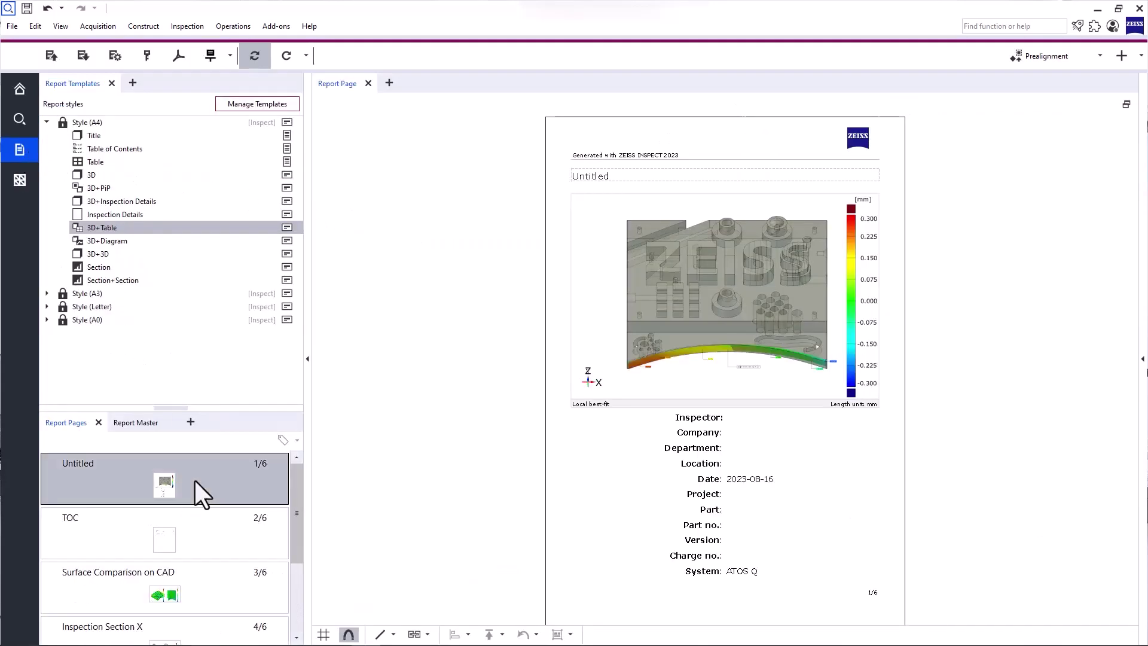
{"action": "left_click", "coordinate": [76, 62]}
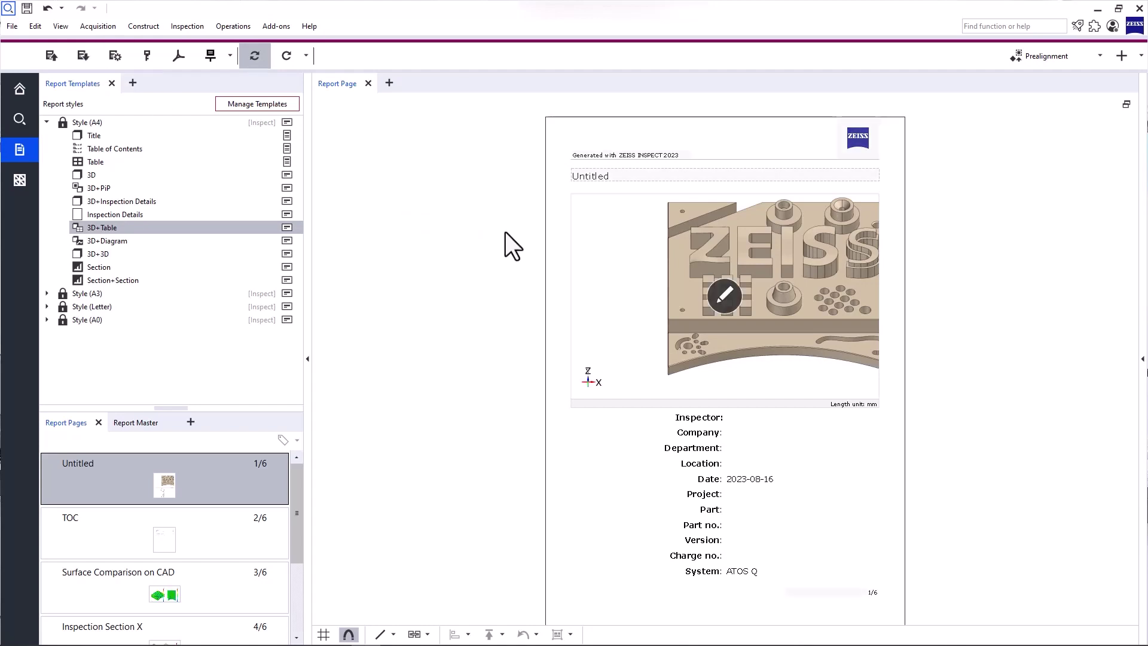
Zoom in on the CAD model in the title page's 3D image and accept the enlarged view
{"action": "left_click", "coordinate": [726, 301]}
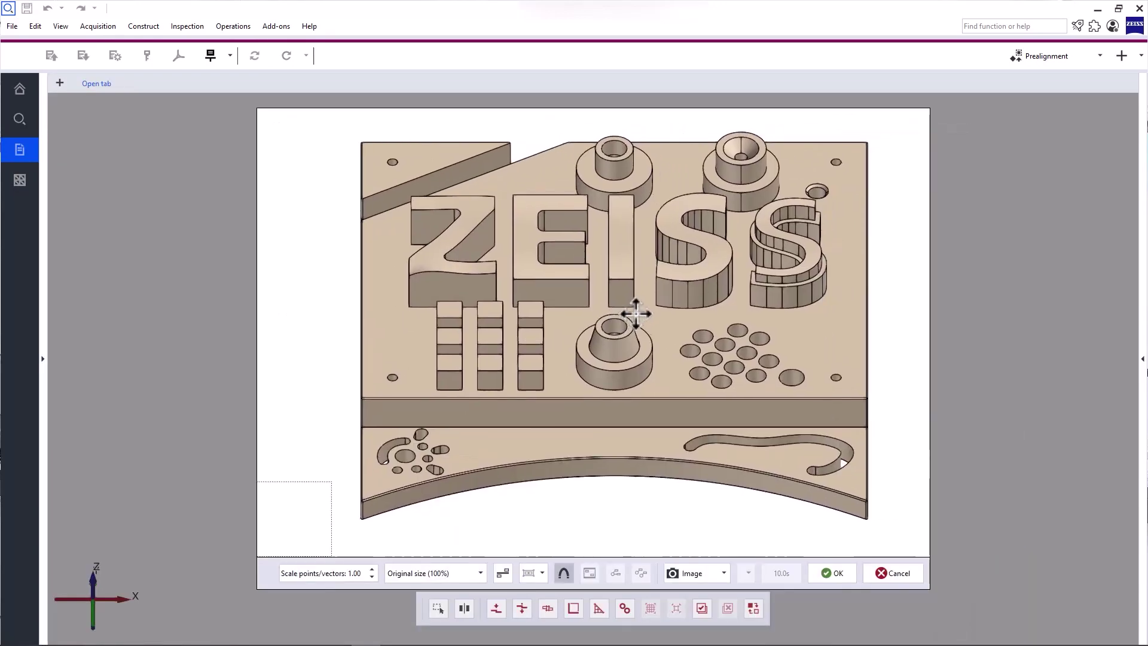
{"action": "scroll", "coordinate": [621, 310], "scroll_direction": "up", "scroll_amount": 2}
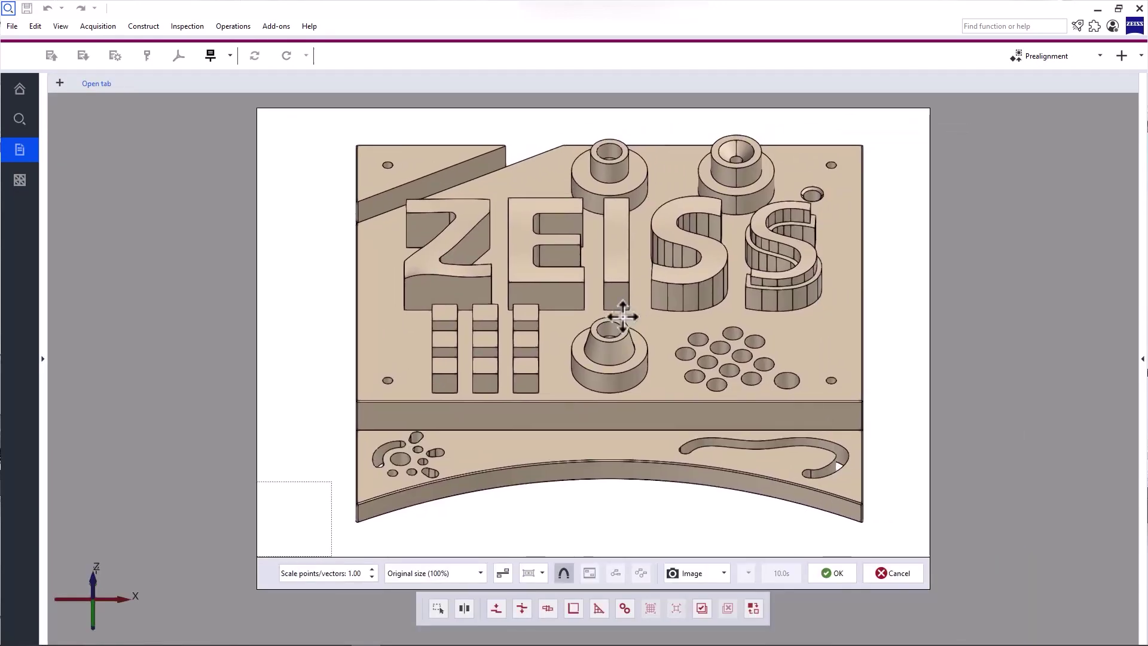
{"action": "left_click", "coordinate": [837, 570]}
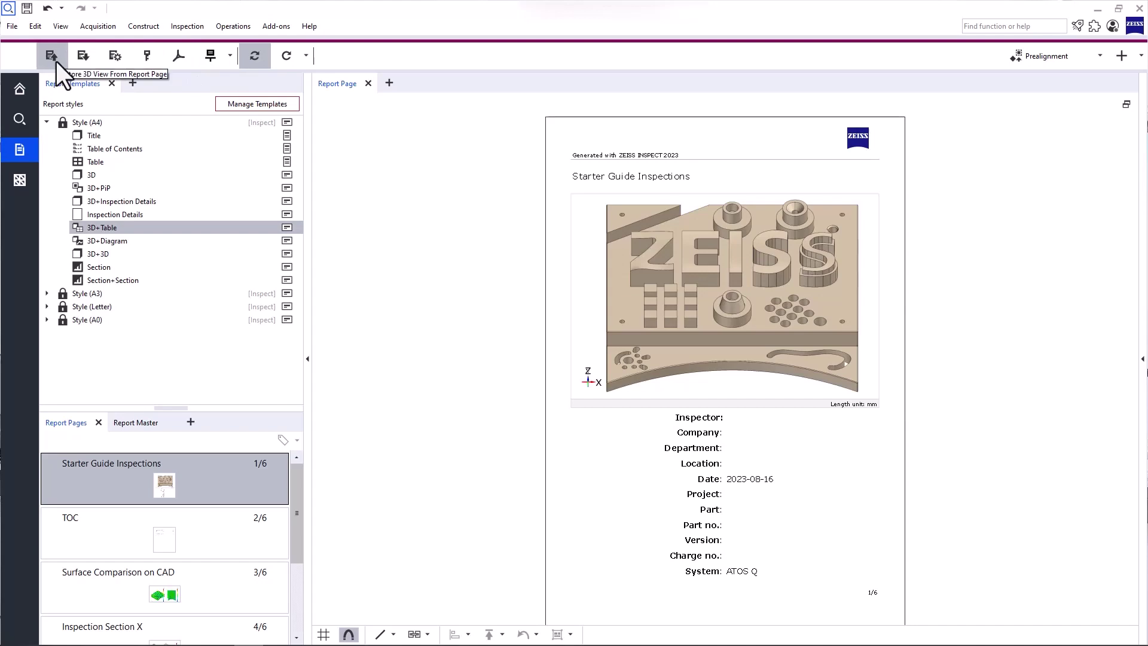
Restore the 3D scene saved with the GD&T Cylinder Inspections page (6/6) and recentre the part
{"action": "scroll", "coordinate": [195, 529], "scroll_direction": "down", "scroll_amount": 3}
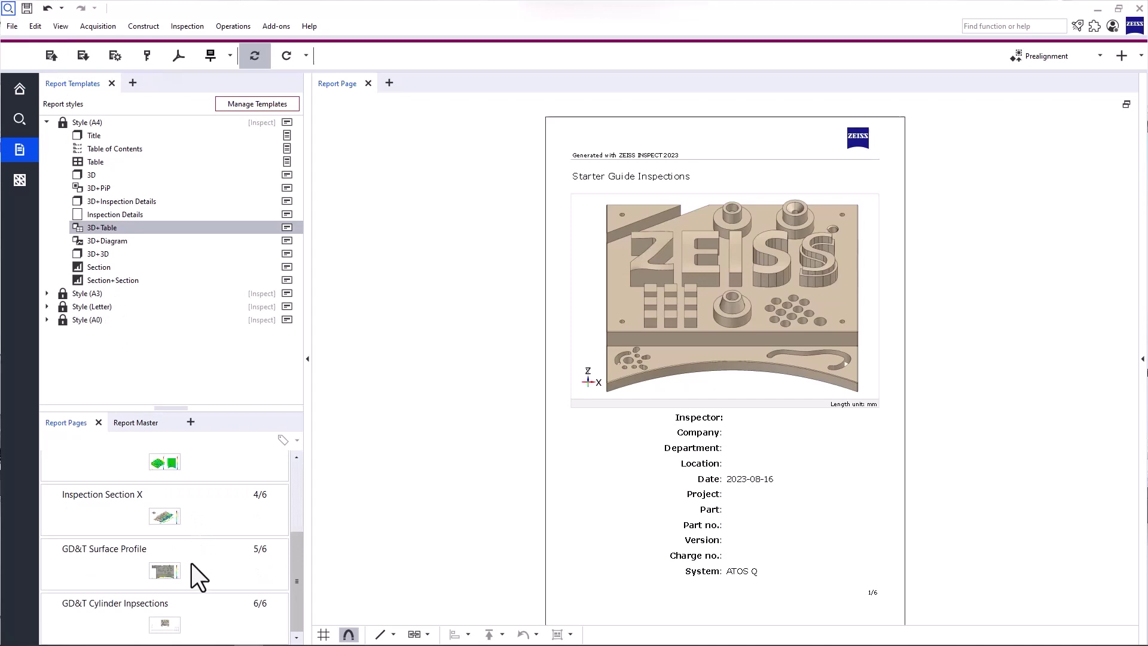
{"action": "left_click", "coordinate": [184, 604]}
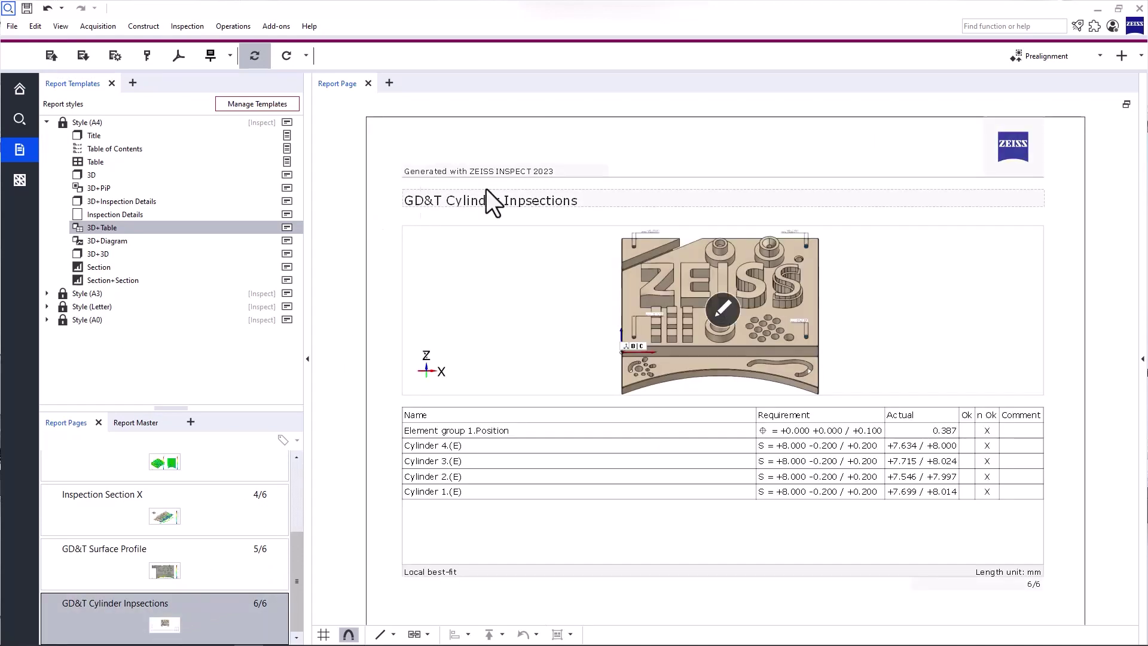
{"action": "left_click", "coordinate": [1126, 105]}
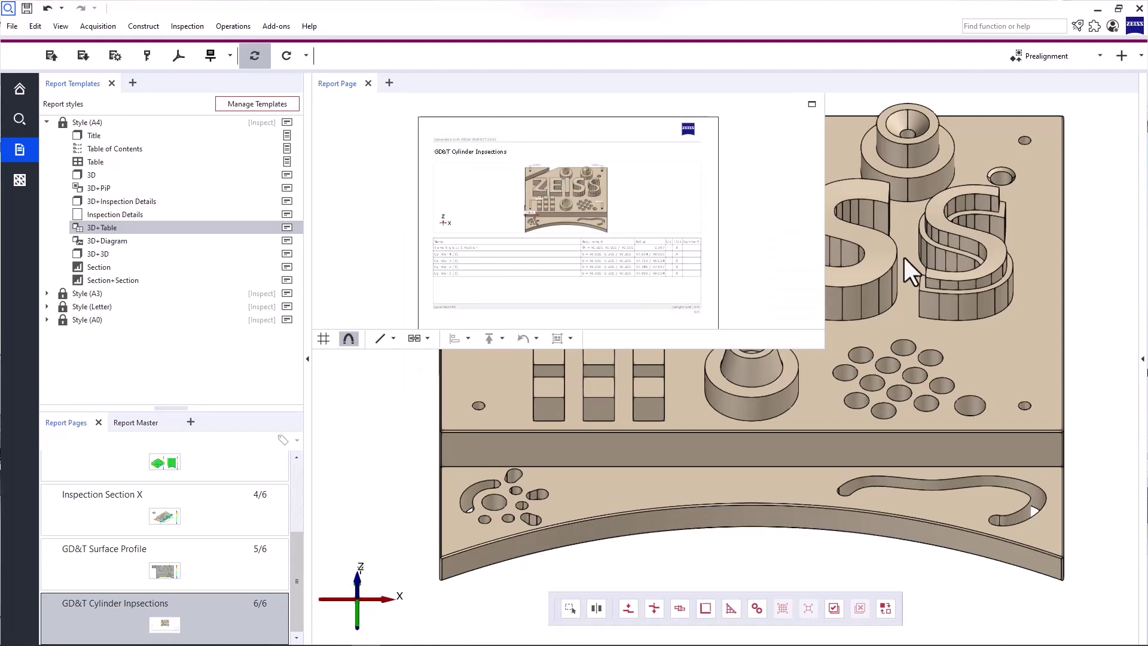
{"action": "left_click", "coordinate": [55, 55]}
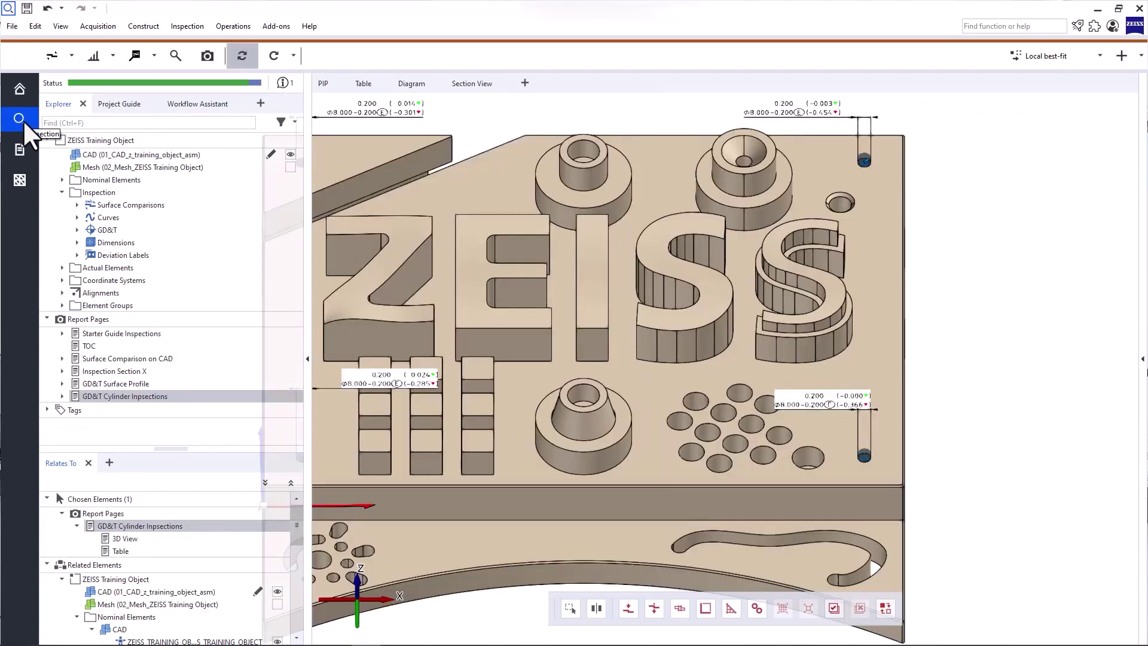
{"action": "right_click_drag", "start_coordinate": [500, 224], "coordinate": [660, 237]}
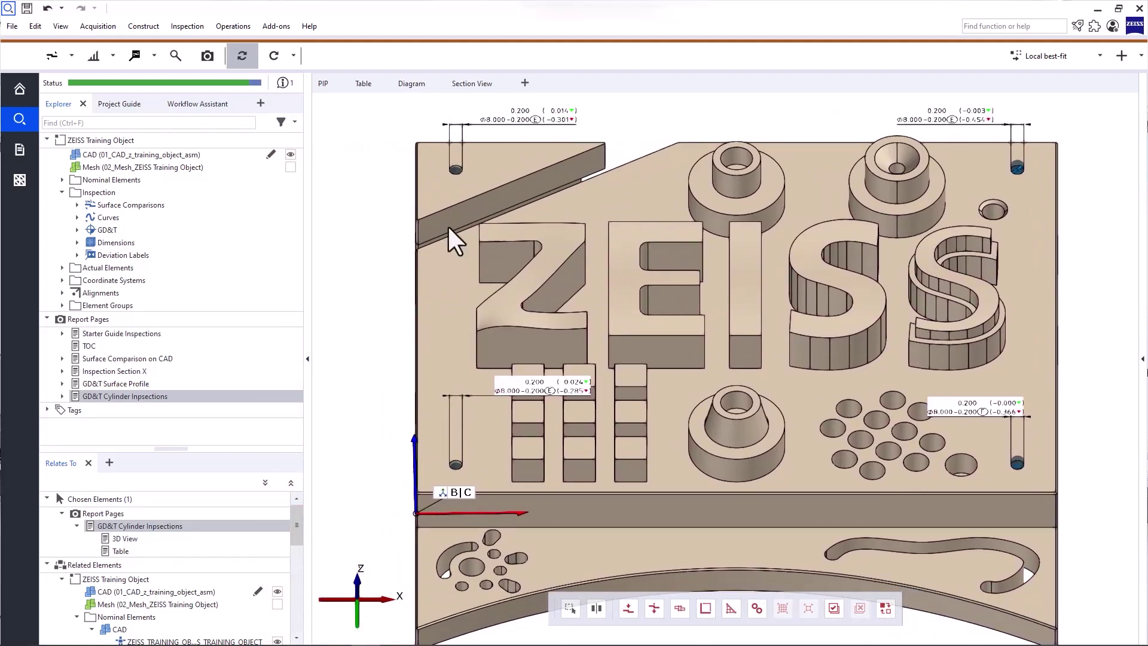
Restore the view from the Surface Comparison on CAD page's first image, then show that page
{"action": "left_click_drag", "start_coordinate": [118, 360], "coordinate": [662, 311]}
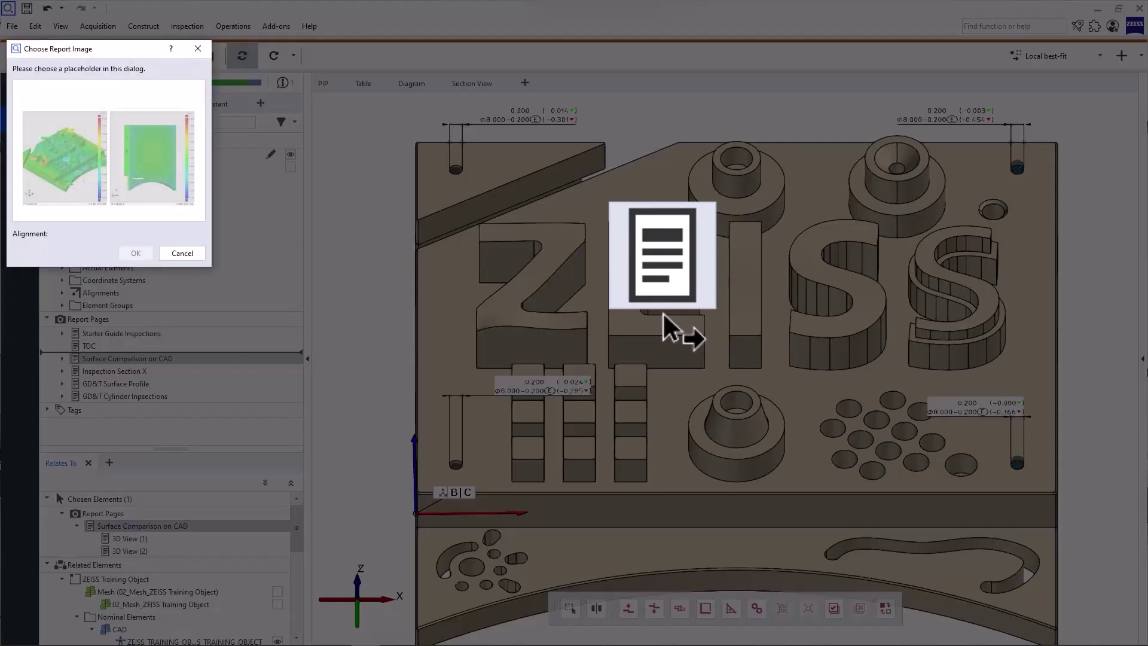
{"action": "left_click", "coordinate": [39, 184]}
{"action": "left_click", "coordinate": [133, 253]}
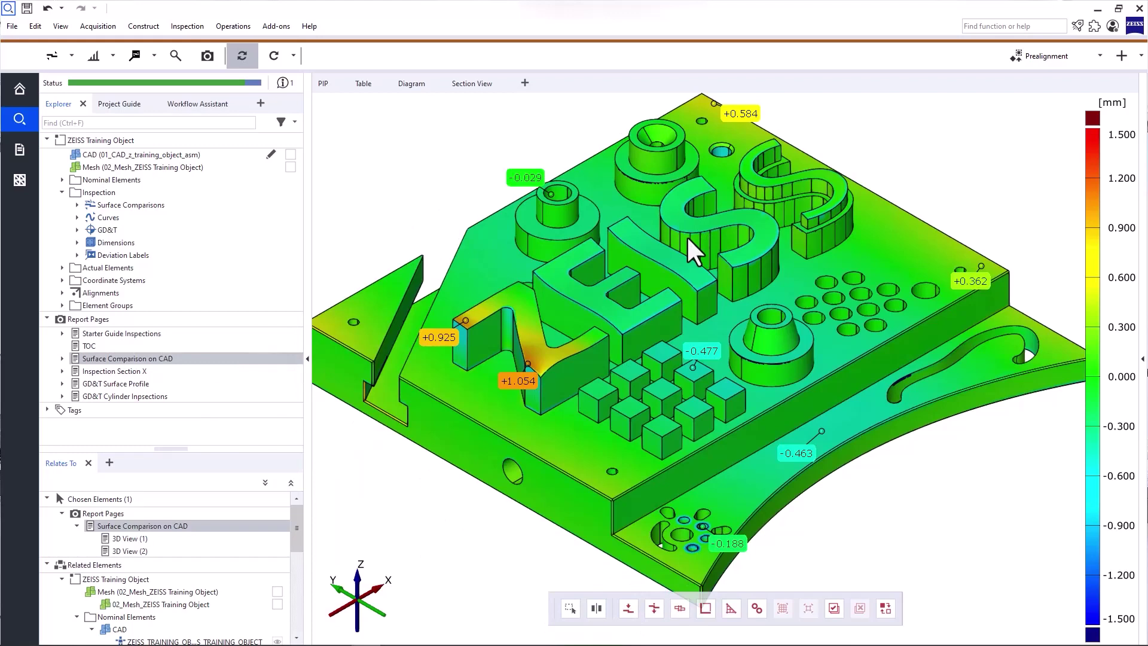
{"action": "left_click", "coordinate": [34, 156]}
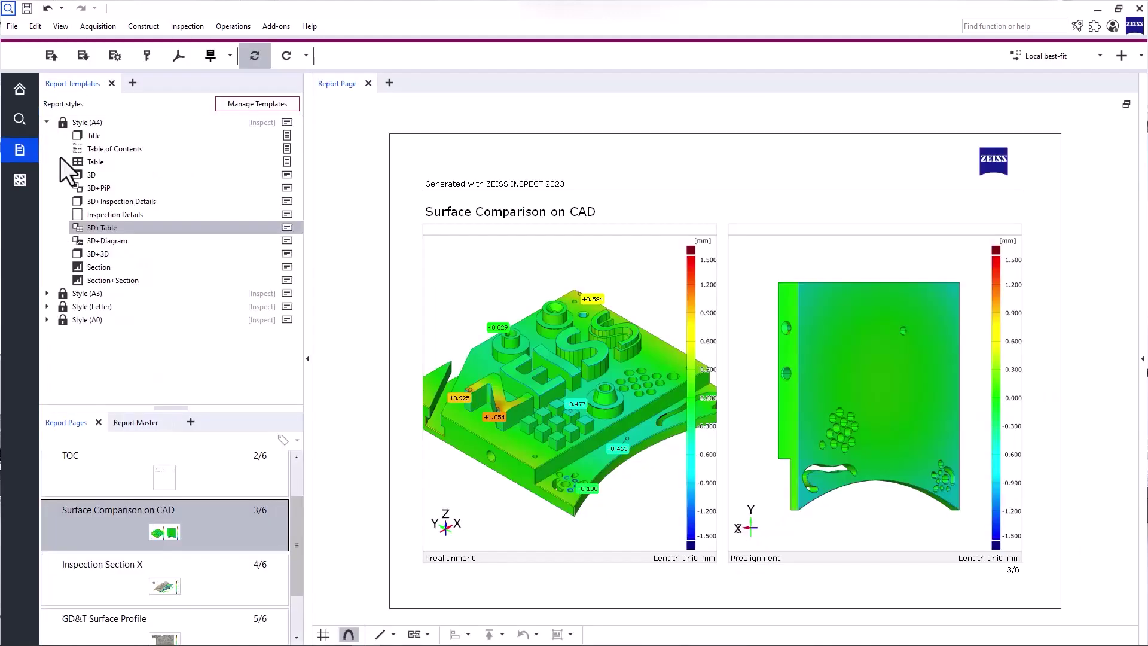
Reconfigure the Surface Comparison on CAD page with Alignment and Legend both From current 3D view
{"action": "left_click", "coordinate": [123, 64]}
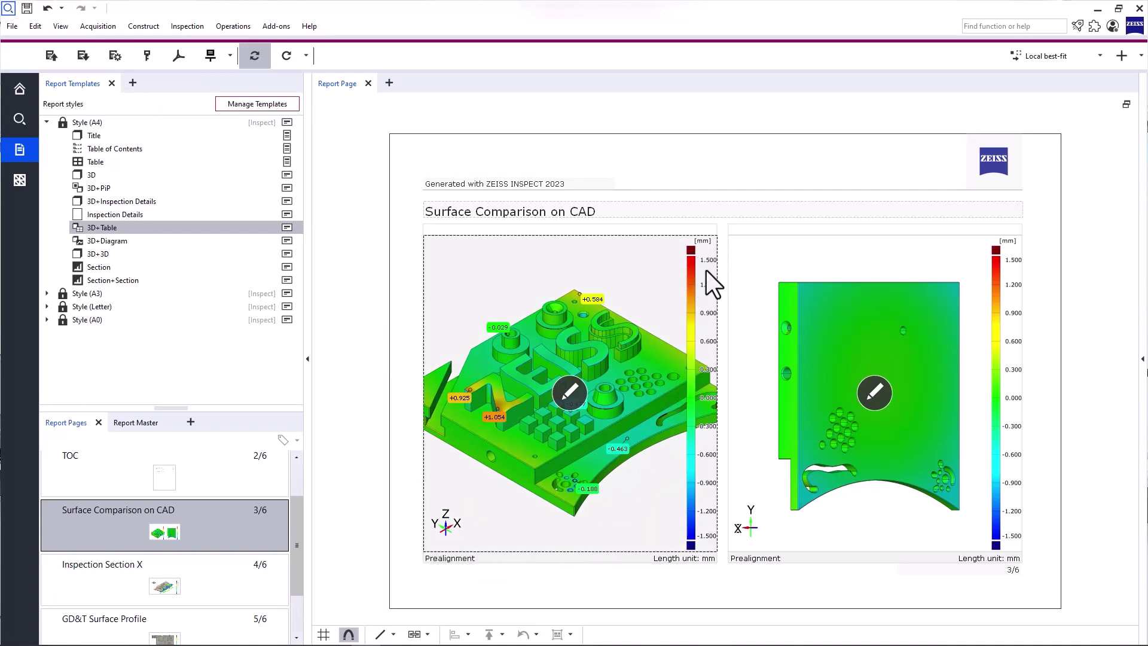
{"action": "left_click", "coordinate": [122, 60]}
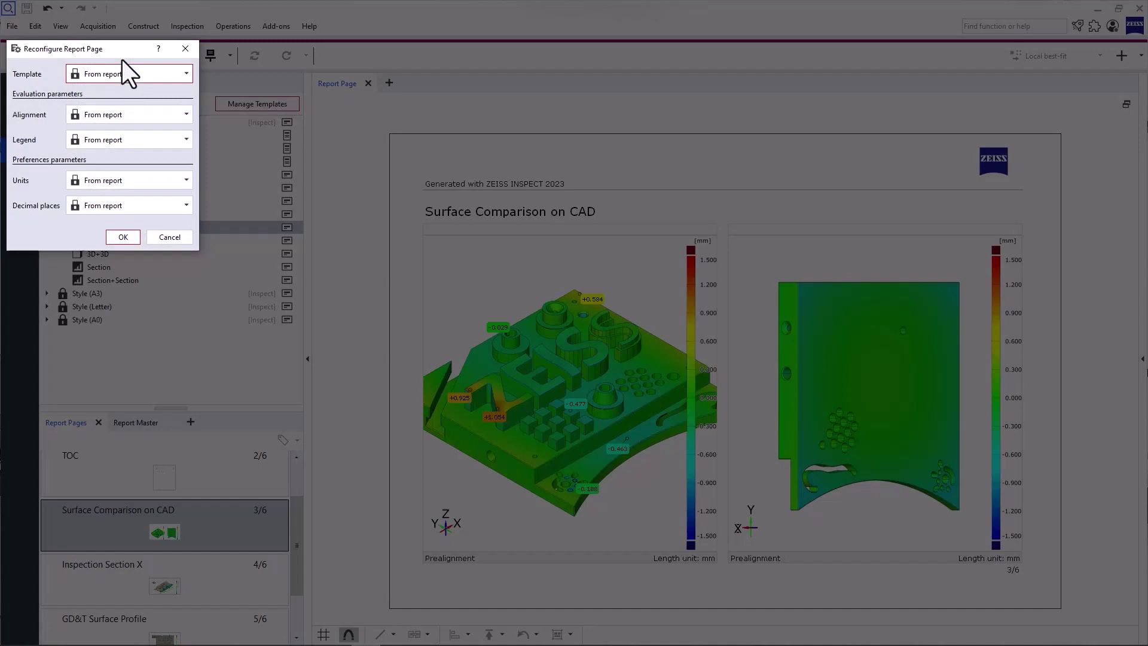
{"action": "left_click", "coordinate": [128, 113]}
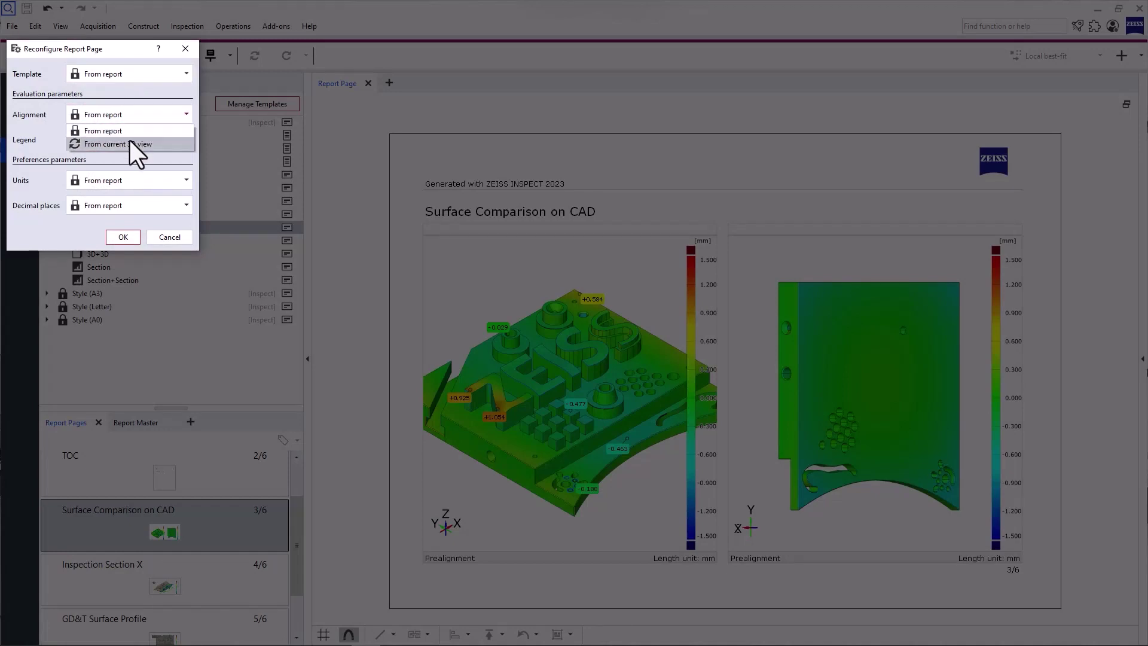
{"action": "left_click", "coordinate": [130, 141]}
{"action": "left_click", "coordinate": [148, 142]}
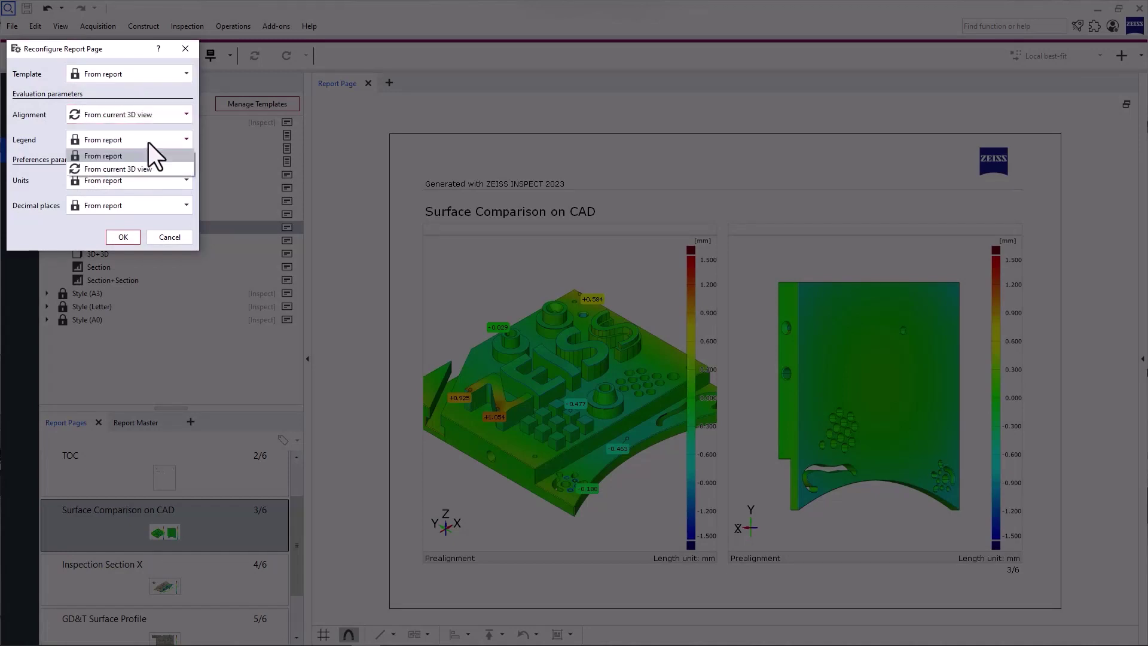
{"action": "left_click", "coordinate": [151, 172]}
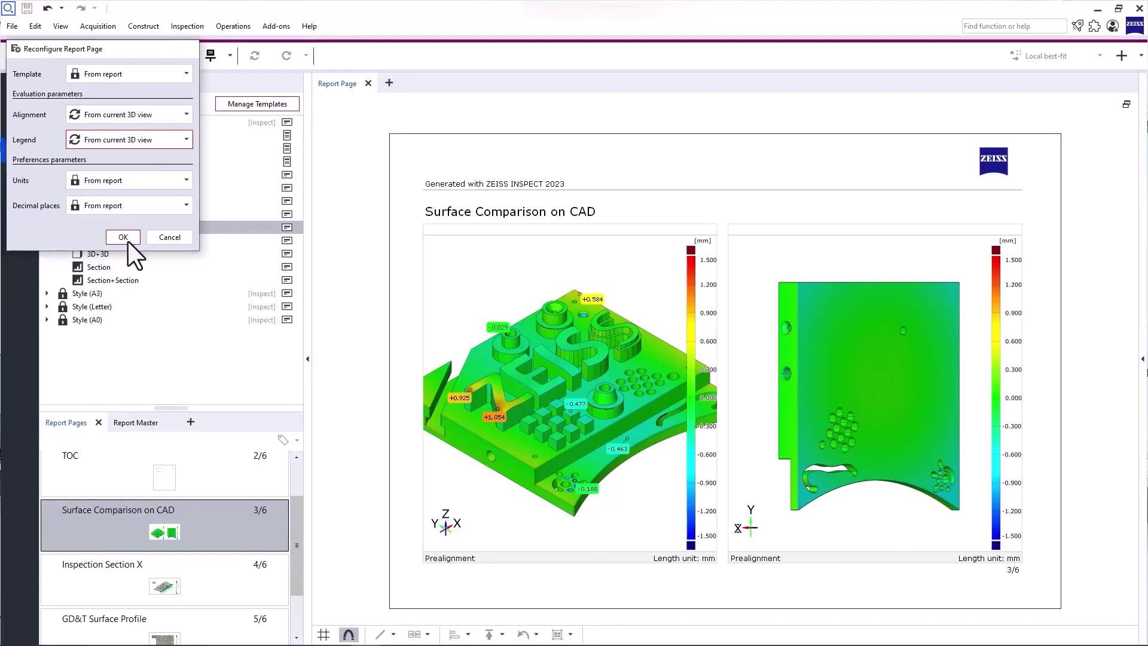
{"action": "left_click", "coordinate": [128, 240]}
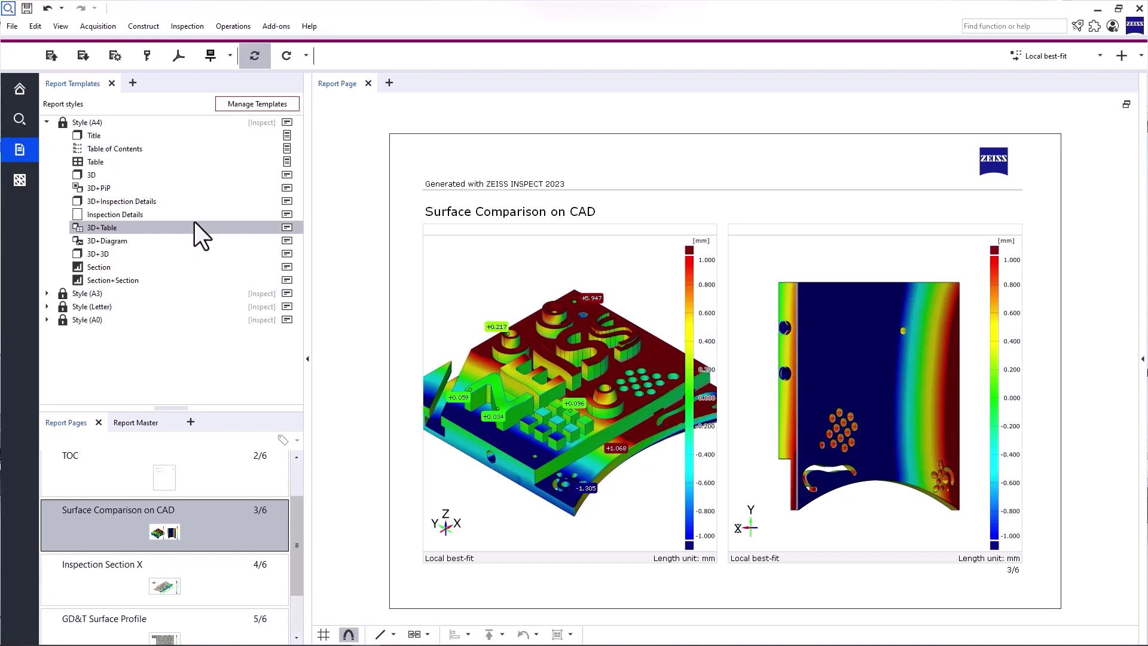
In the project keywords, enter the inspector's name, part no. 1 and location Braunschweig GER
{"action": "left_click", "coordinate": [150, 66]}
{"action": "left_click", "coordinate": [142, 117]}
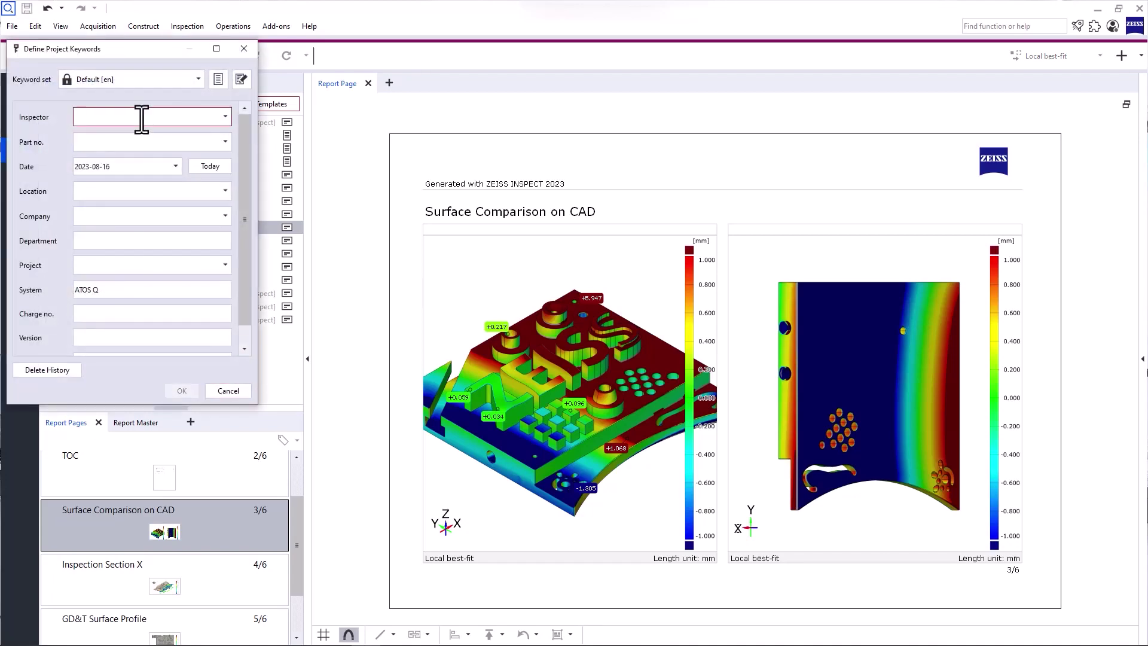
{"action": "type", "text": "Jane Smith"}
{"action": "key", "text": "Tab"}
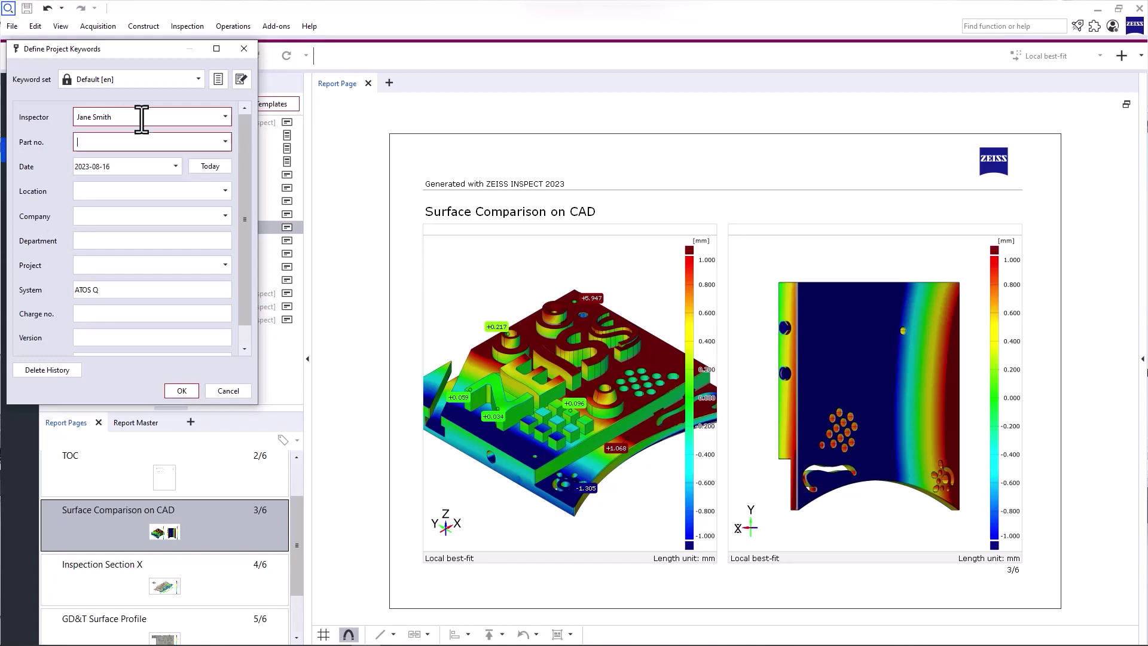
{"action": "type", "text": "1"}
{"action": "left_click", "coordinate": [144, 192]}
{"action": "type", "text": "Braunschweig GER"}
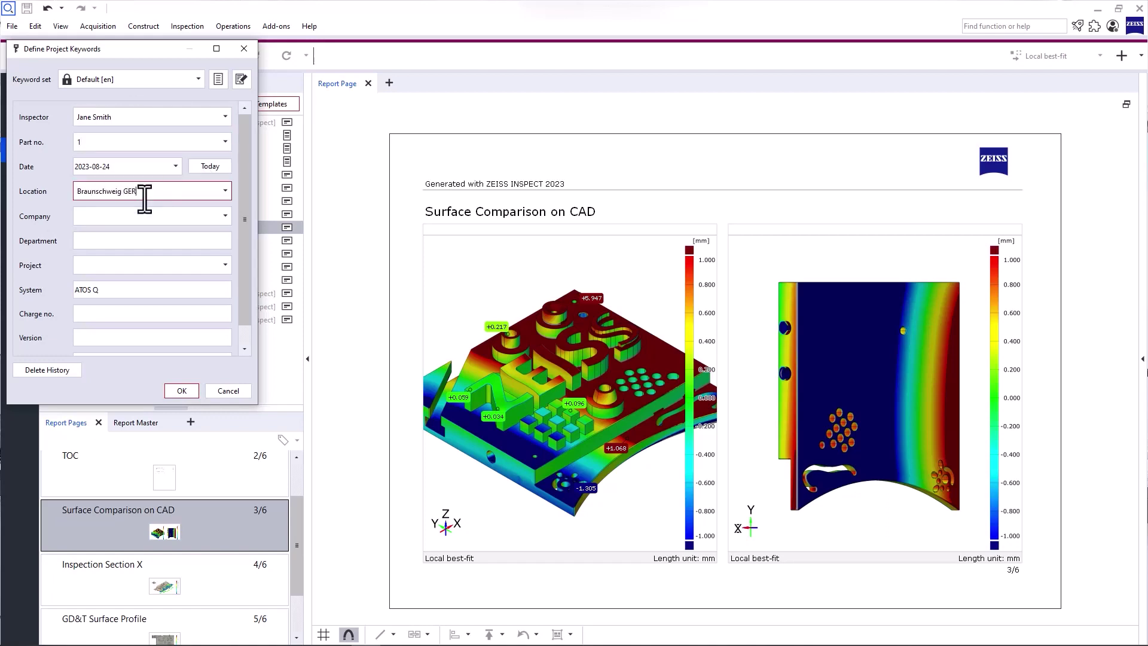
Add company ZEISS Metrology, department Training and project ZEISS Training Object, then view the title page
{"action": "key", "text": "Tab"}
{"action": "type", "text": "ZEISS Metrology"}
{"action": "key", "text": "Tab"}
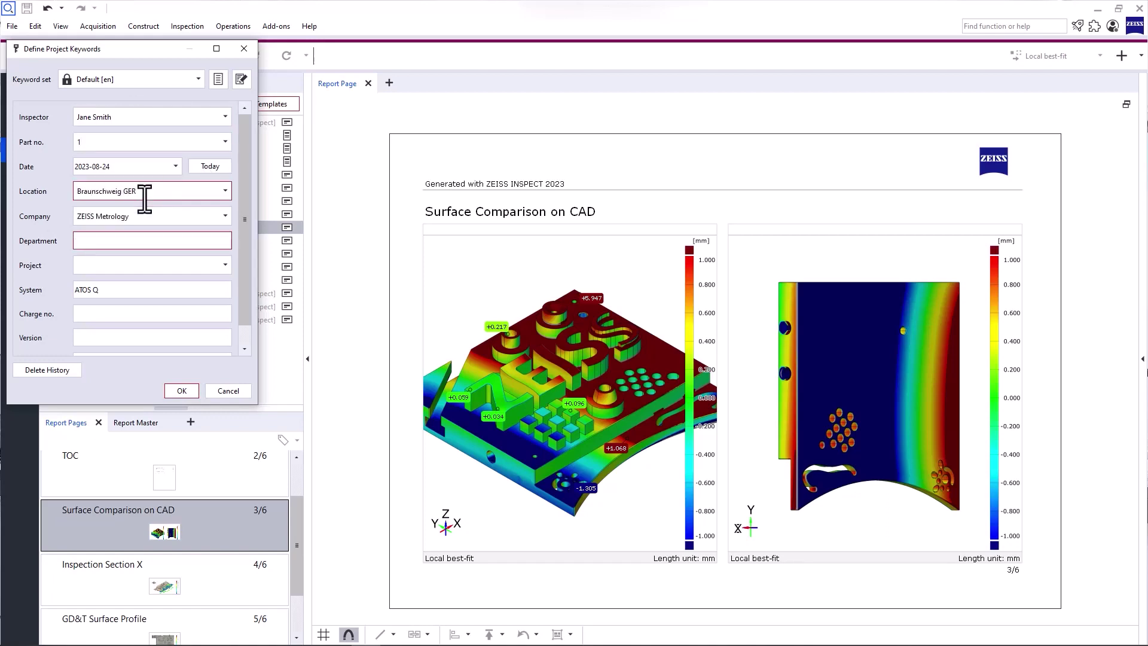
{"action": "type", "text": "Training"}
{"action": "key", "text": "Tab"}
{"action": "type", "text": "ZEISS Training Object"}
{"action": "left_click", "coordinate": [190, 391]}
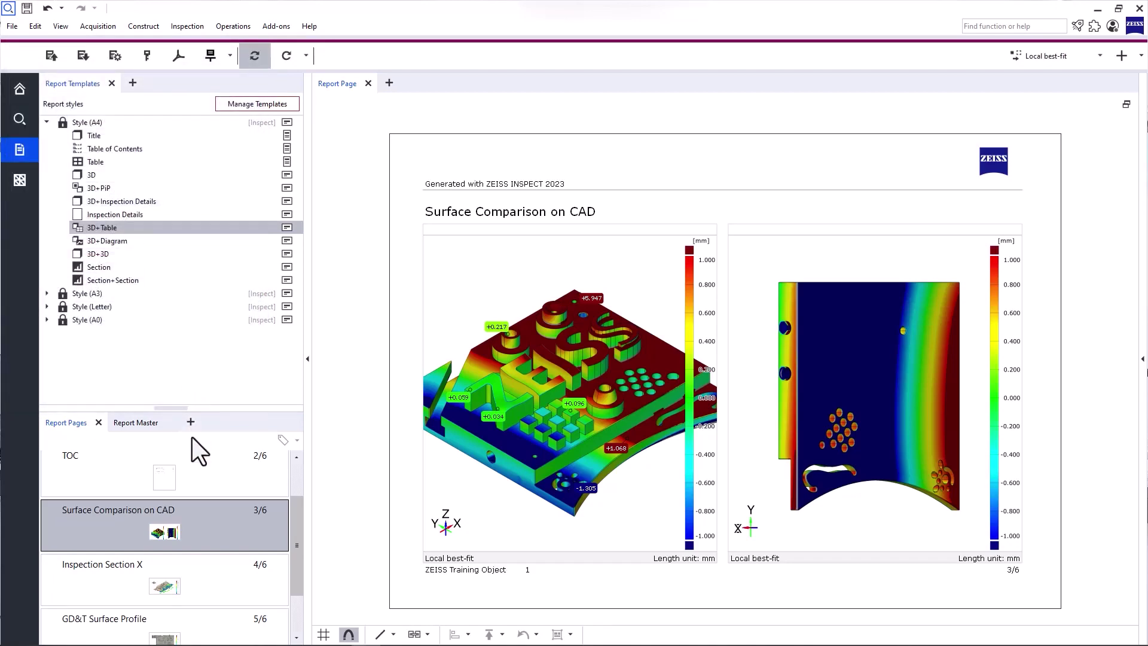
{"action": "scroll", "coordinate": [196, 476], "scroll_direction": "up", "scroll_amount": 2}
{"action": "left_click", "coordinate": [148, 477]}
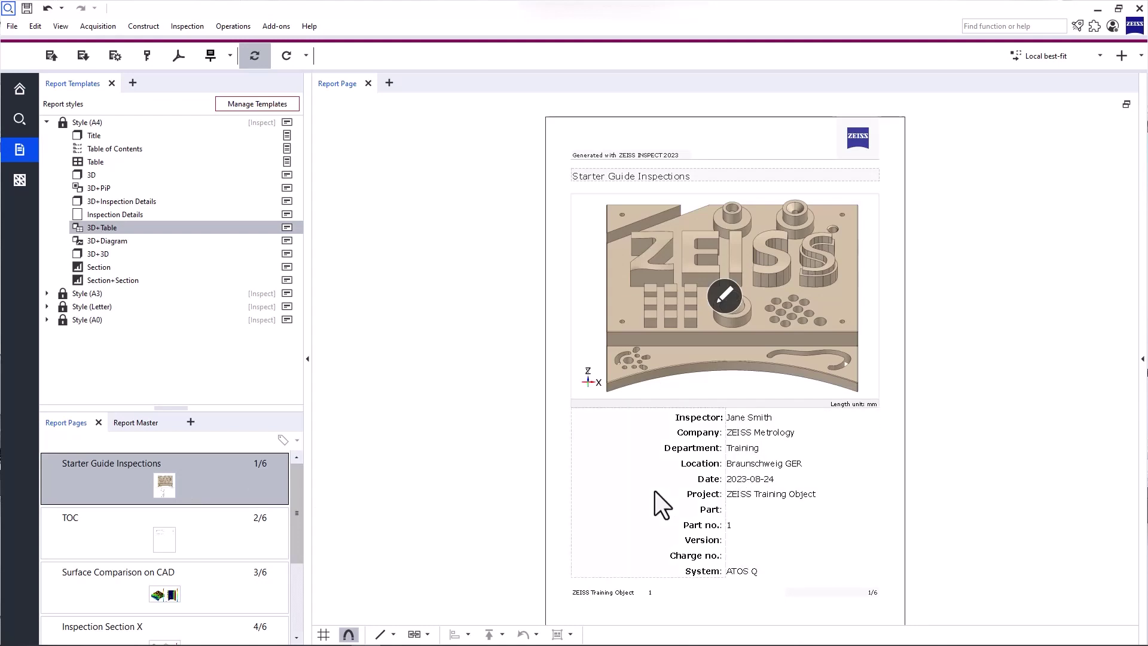
Cancel the PDF export and browse File > Export > Report without choosing anything
{"action": "left_click", "coordinate": [177, 59]}
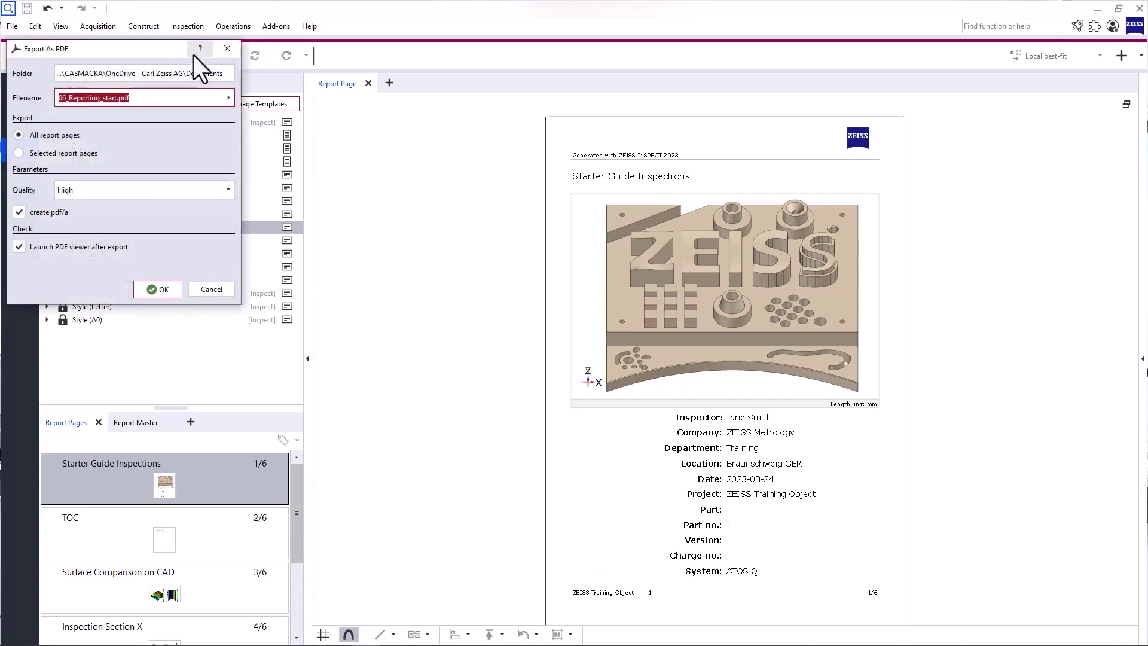
{"action": "left_click", "coordinate": [227, 49]}
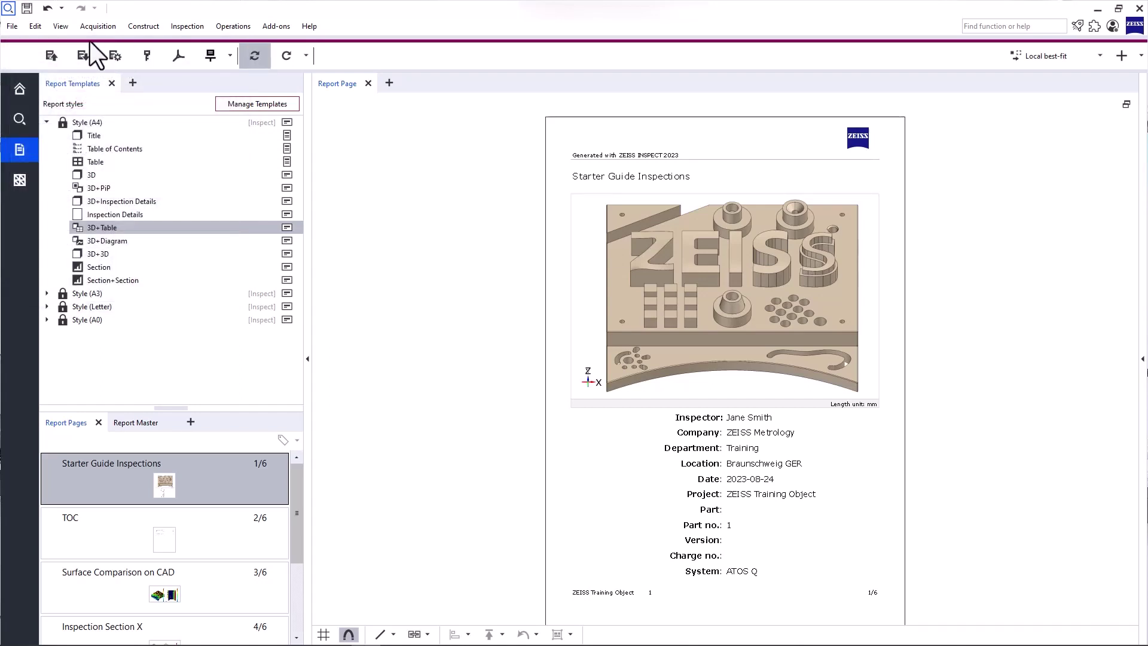
{"action": "left_click", "coordinate": [13, 30]}
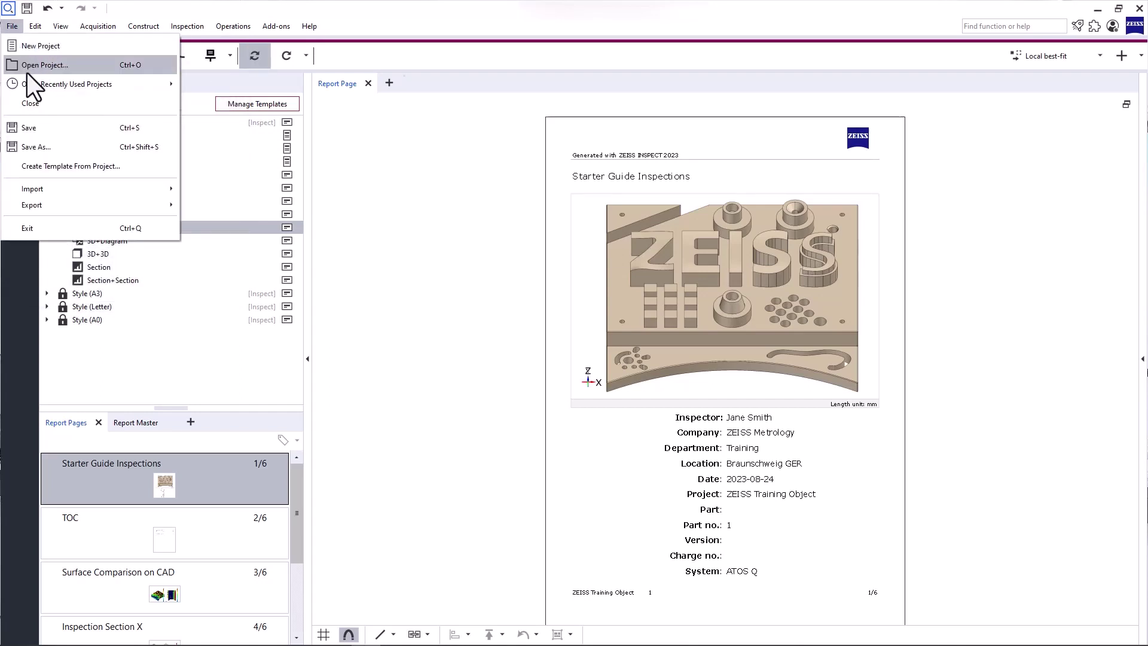
{"action": "mouse_move", "coordinate": [42, 203]}
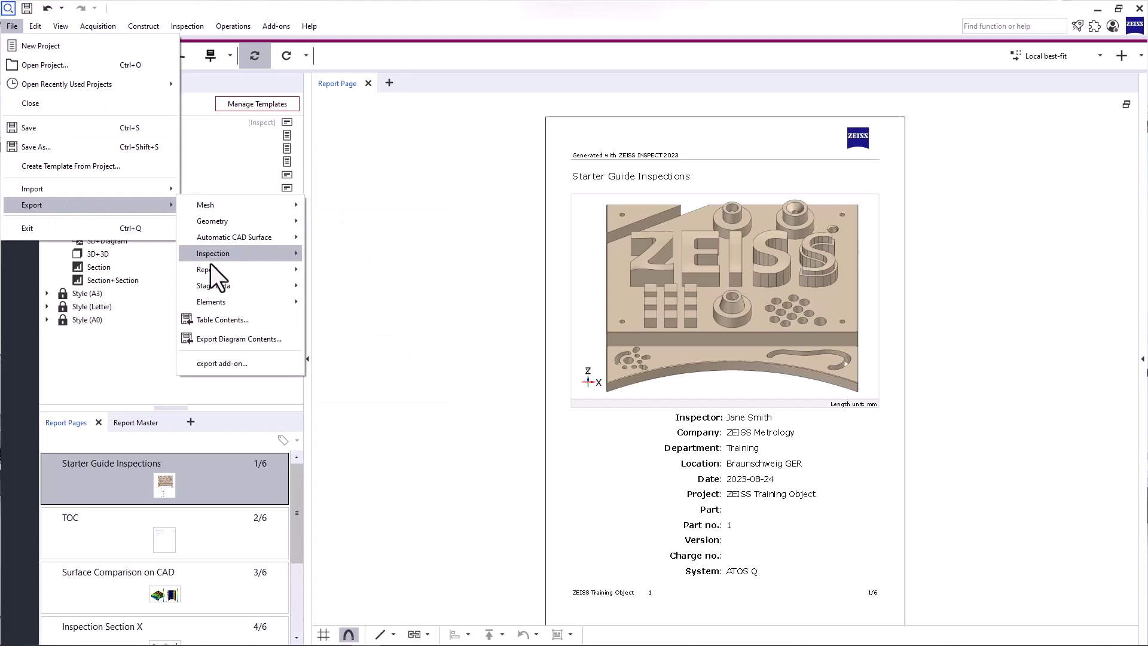
{"action": "mouse_move", "coordinate": [216, 269]}
{"action": "mouse_move", "coordinate": [364, 271]}
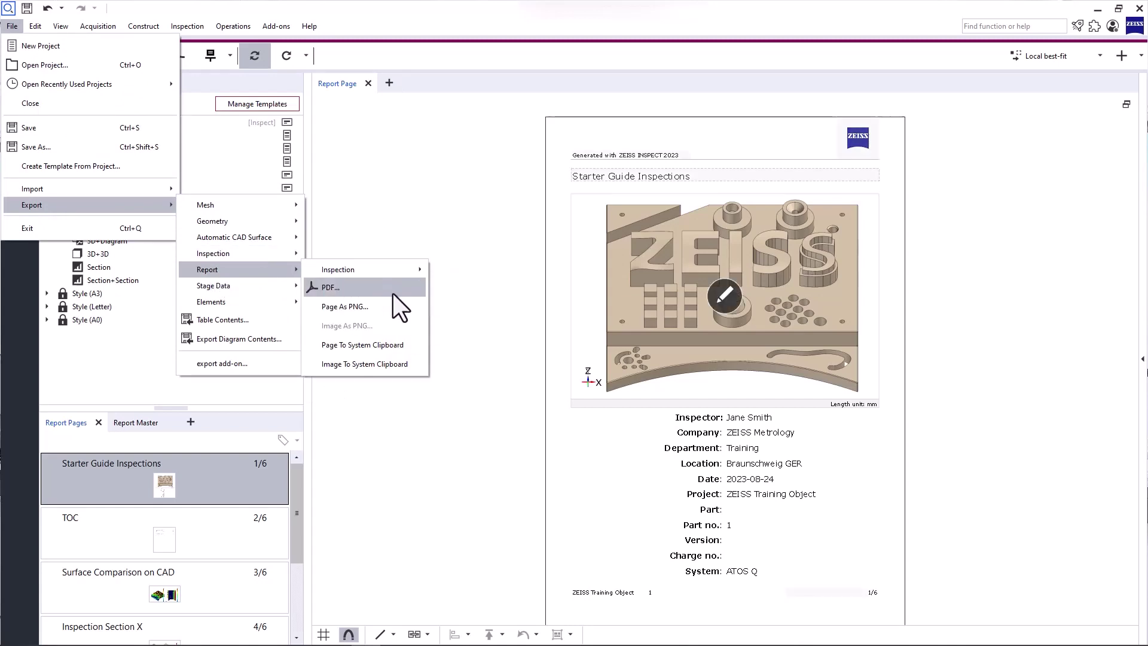
Dismiss the export menus and start the presentation from the beginning (F5)
{"action": "left_click", "coordinate": [405, 382]}
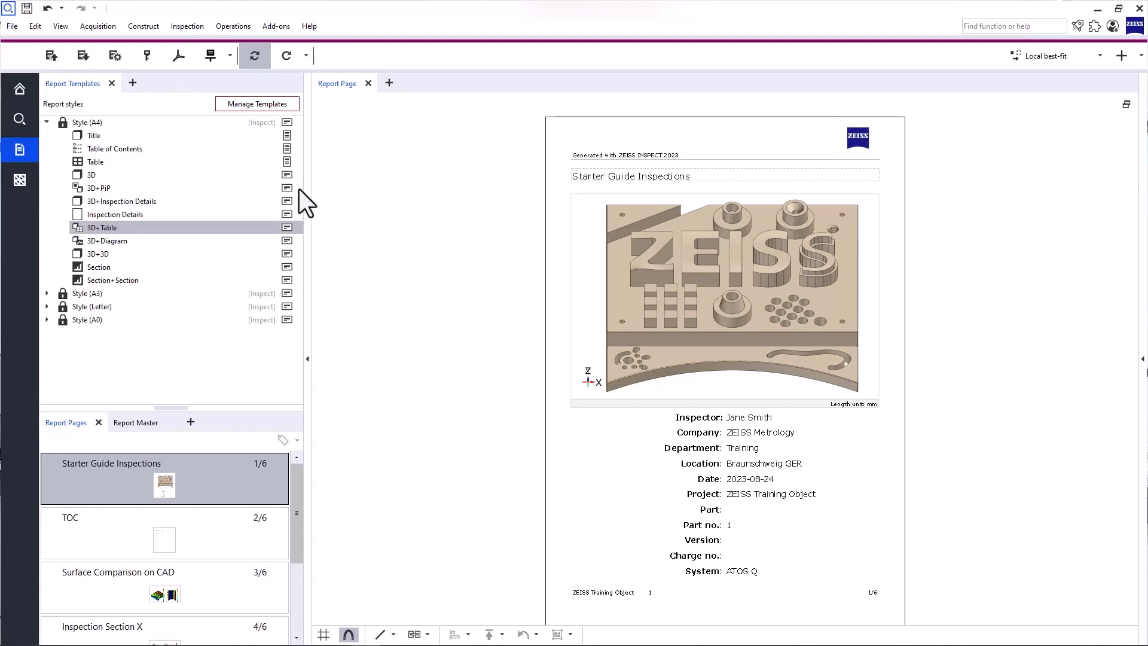
{"action": "left_click", "coordinate": [221, 60]}
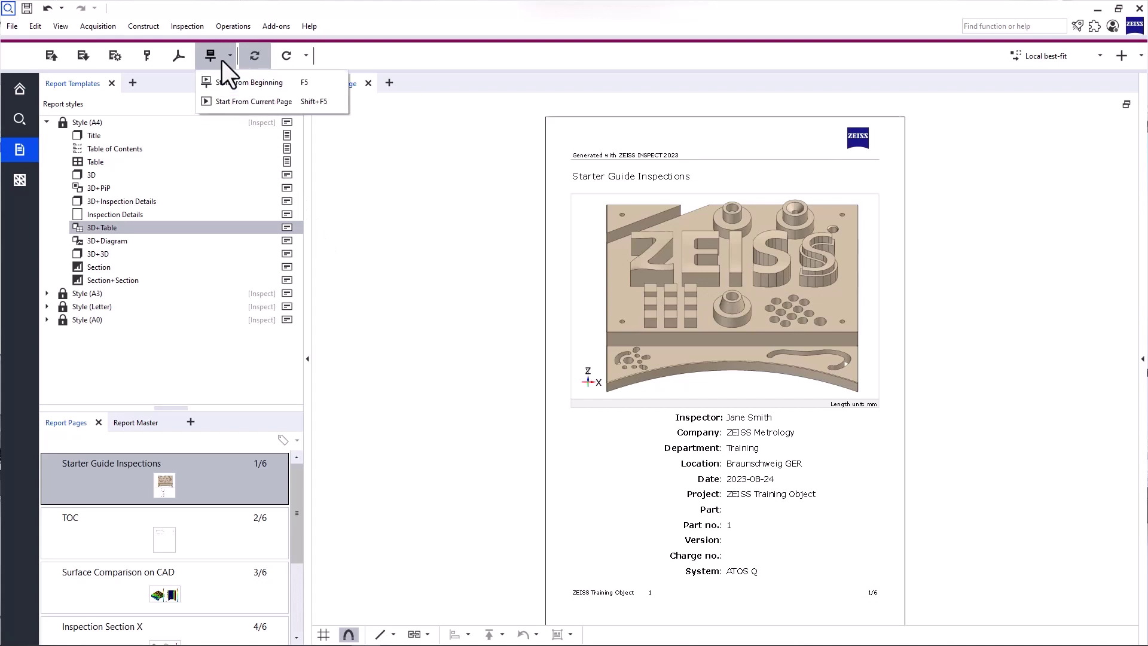
{"action": "left_click", "coordinate": [325, 87]}
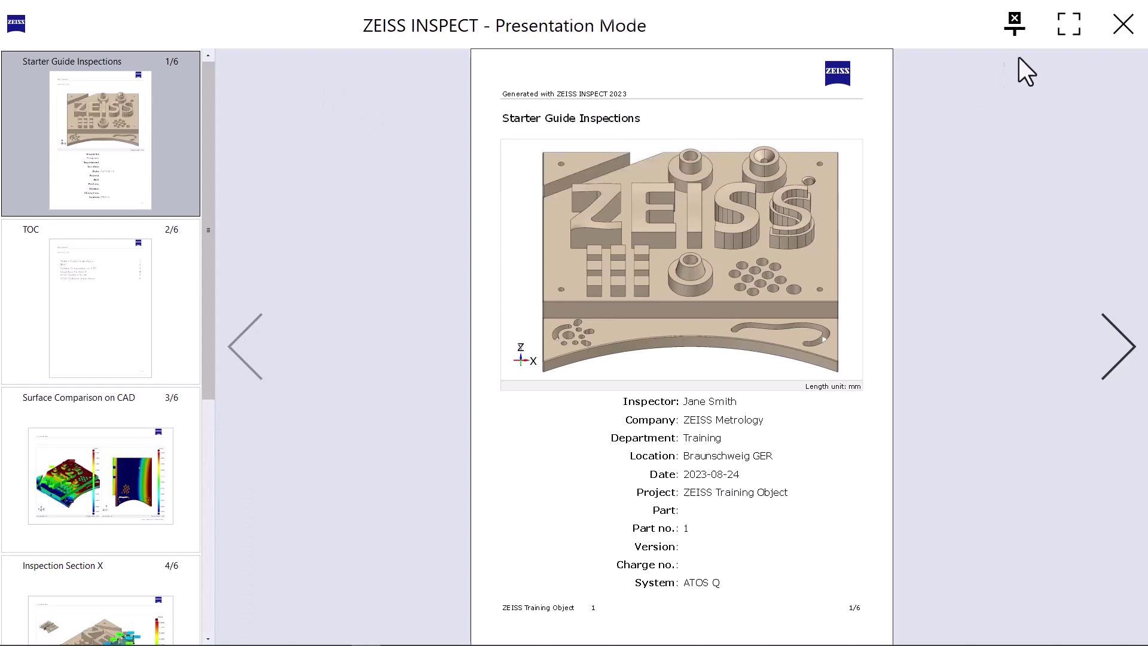
Go full screen, advance to page 3, and rotate and zoom its left 3D view
{"action": "left_click", "coordinate": [1064, 38]}
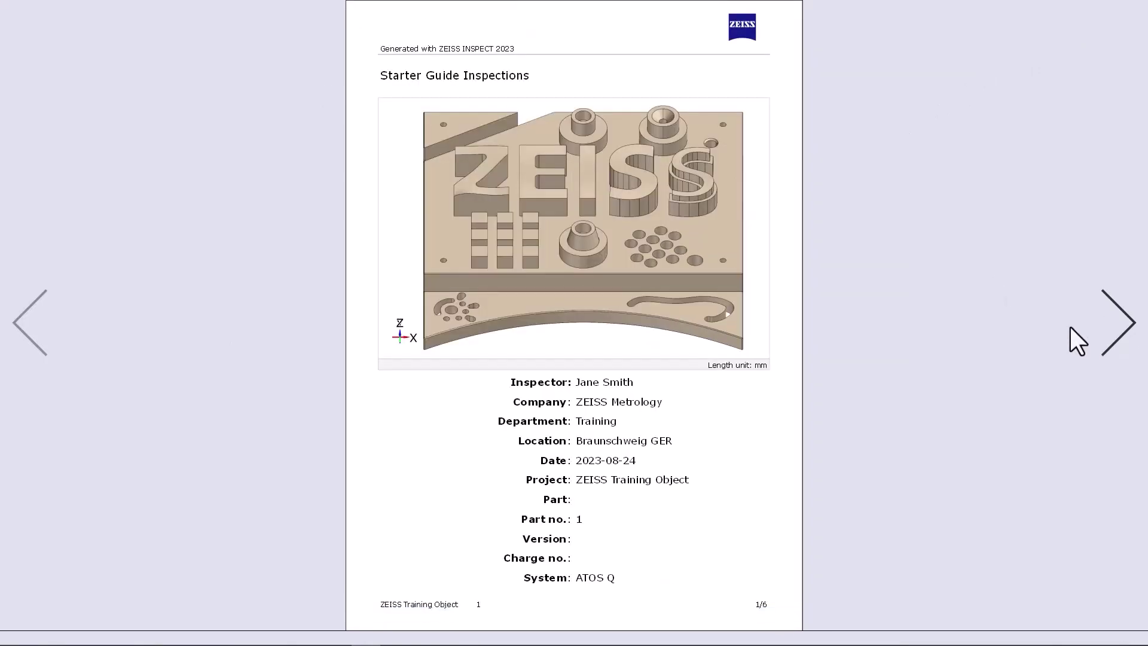
{"action": "left_click", "coordinate": [1092, 330]}
{"action": "left_click", "coordinate": [1091, 330]}
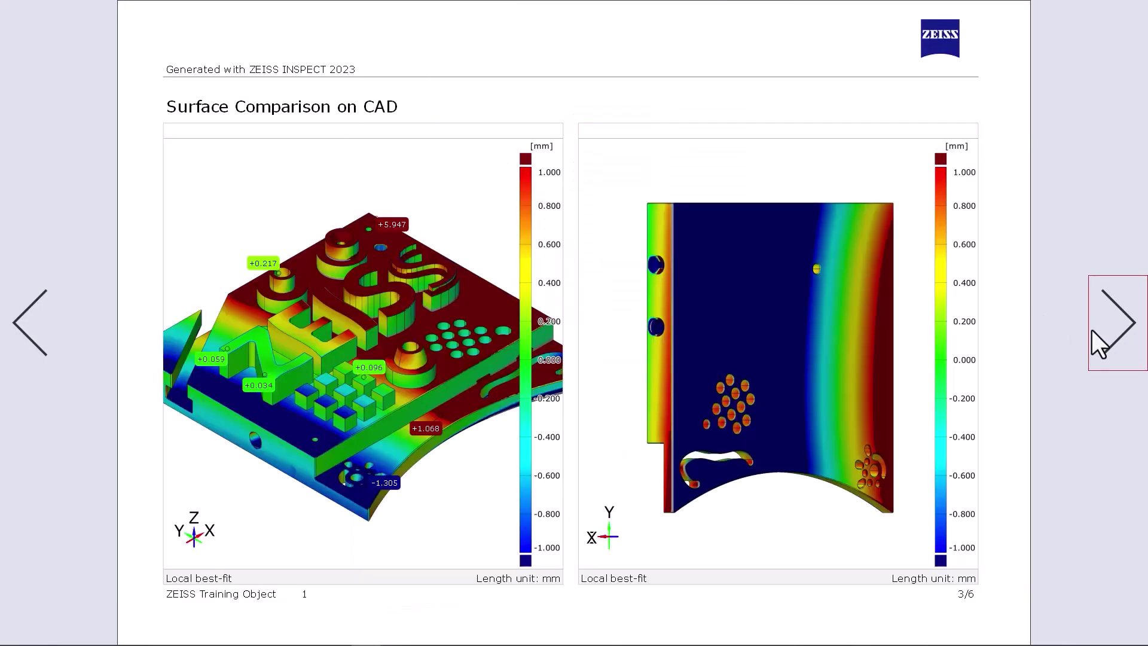
{"action": "left_click", "coordinate": [205, 188]}
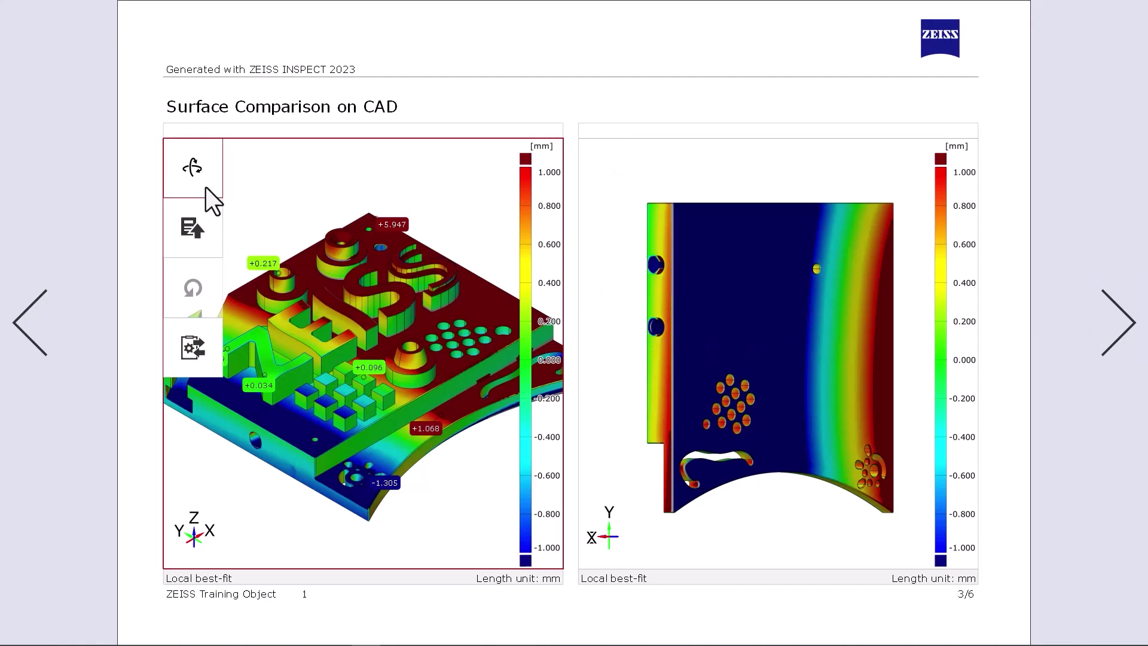
{"action": "left_click_drag", "start_coordinate": [325, 327], "coordinate": [355, 347]}
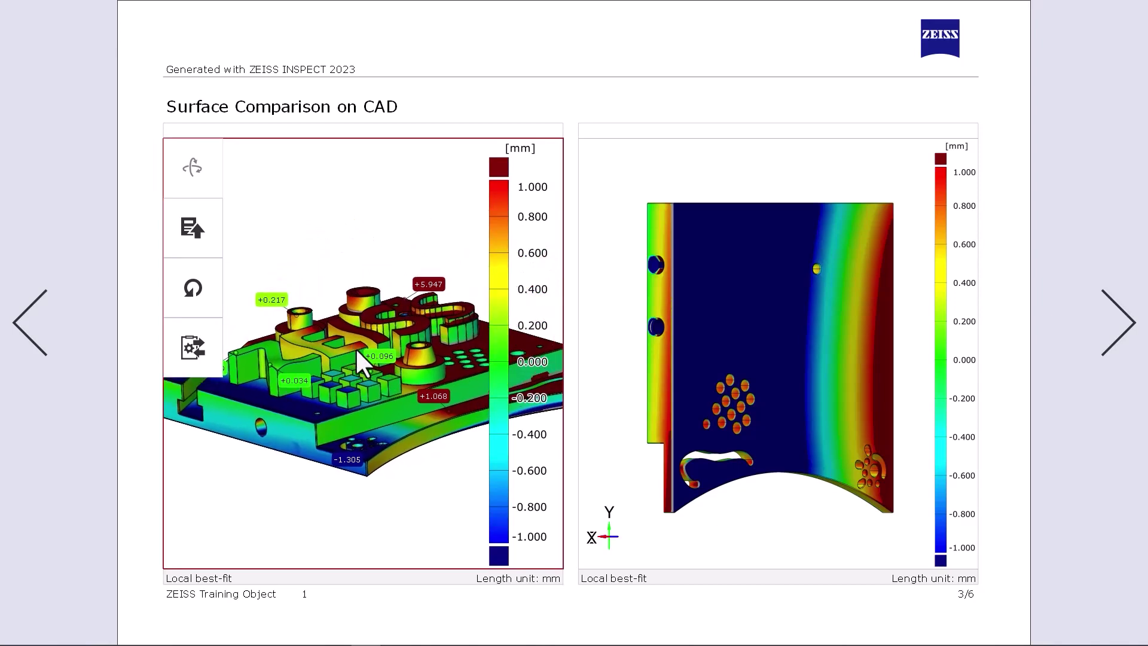
{"action": "scroll", "coordinate": [355, 347], "scroll_direction": "up", "scroll_amount": 5}
{"action": "scroll", "coordinate": [357, 352], "scroll_direction": "down", "scroll_amount": 5}
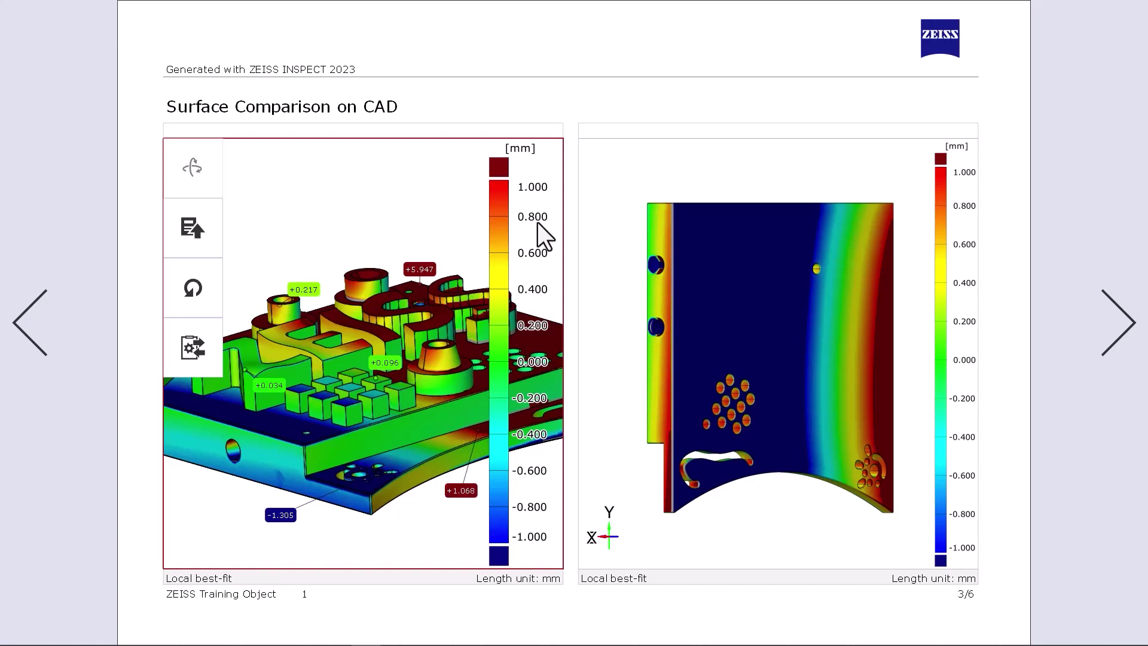
Set the left view's colour scale top to 3, tilt the part, then reset the view
{"action": "double_click", "coordinate": [535, 187]}
{"action": "type", "text": "3"}
{"action": "key", "text": "Return"}
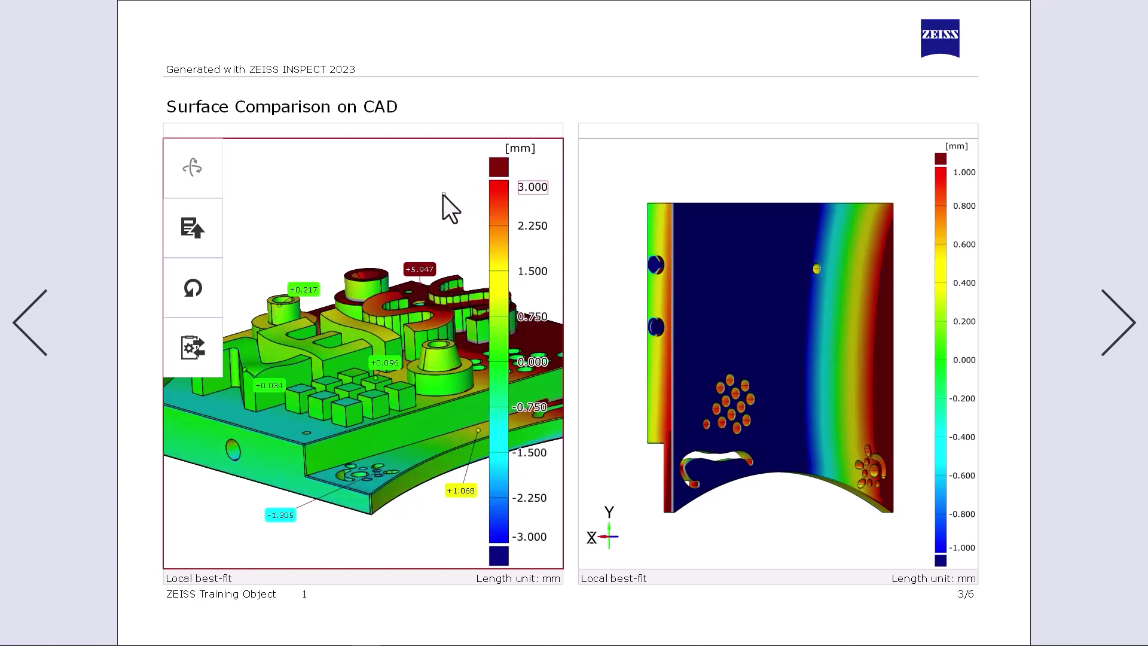
{"action": "left_click_drag", "start_coordinate": [442, 195], "coordinate": [453, 250]}
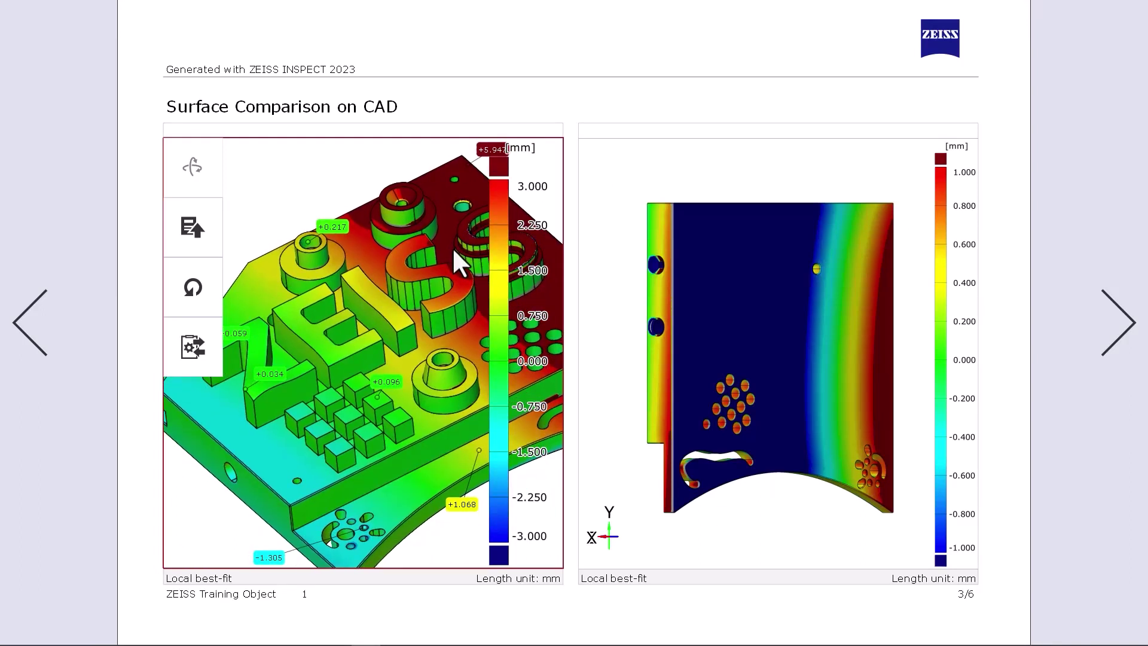
{"action": "left_click", "coordinate": [212, 233]}
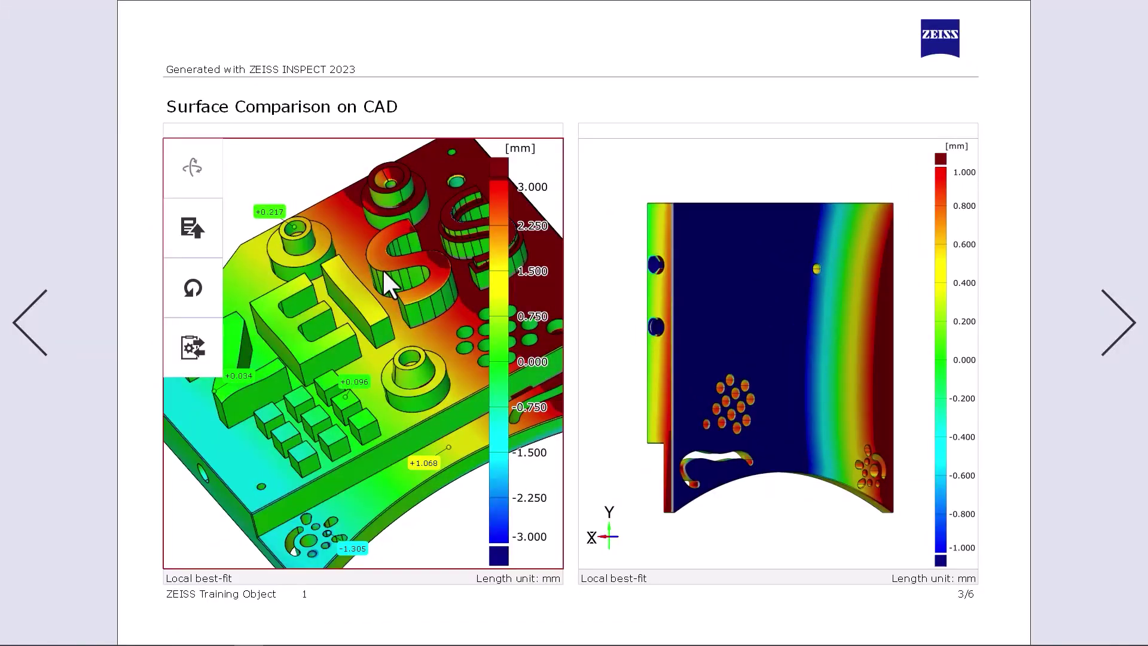
{"action": "left_click", "coordinate": [193, 288]}
{"action": "mouse_move", "coordinate": [233, 300]}
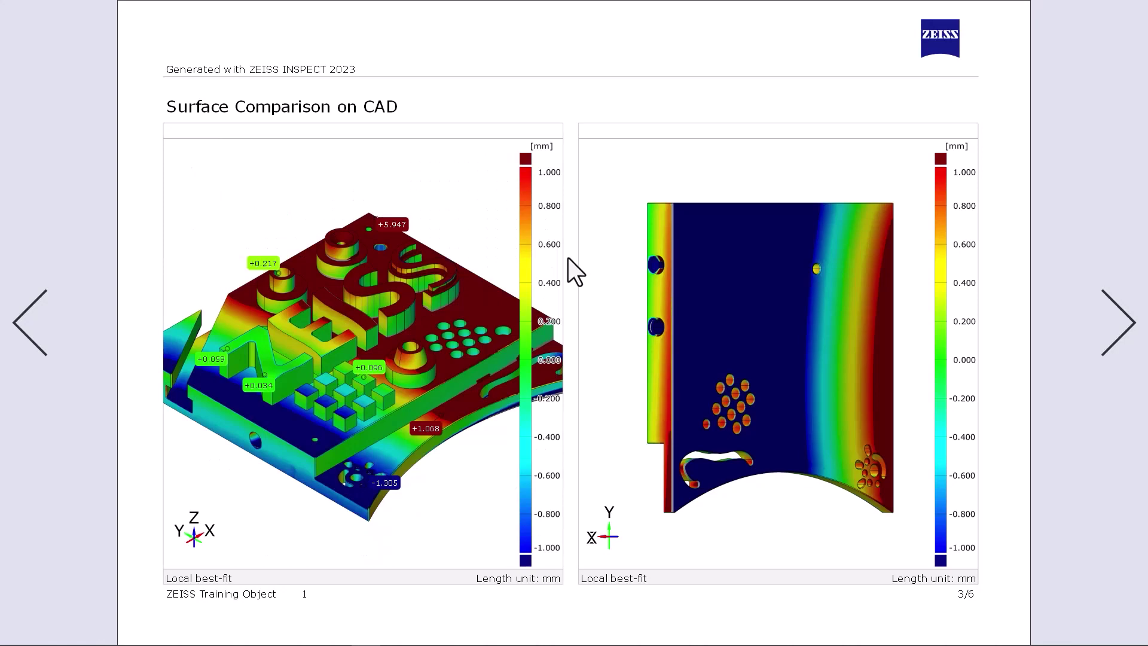
Exit full screen with Esc and close Presentation Mode, returning to the report editor
{"action": "key", "text": "Escape"}
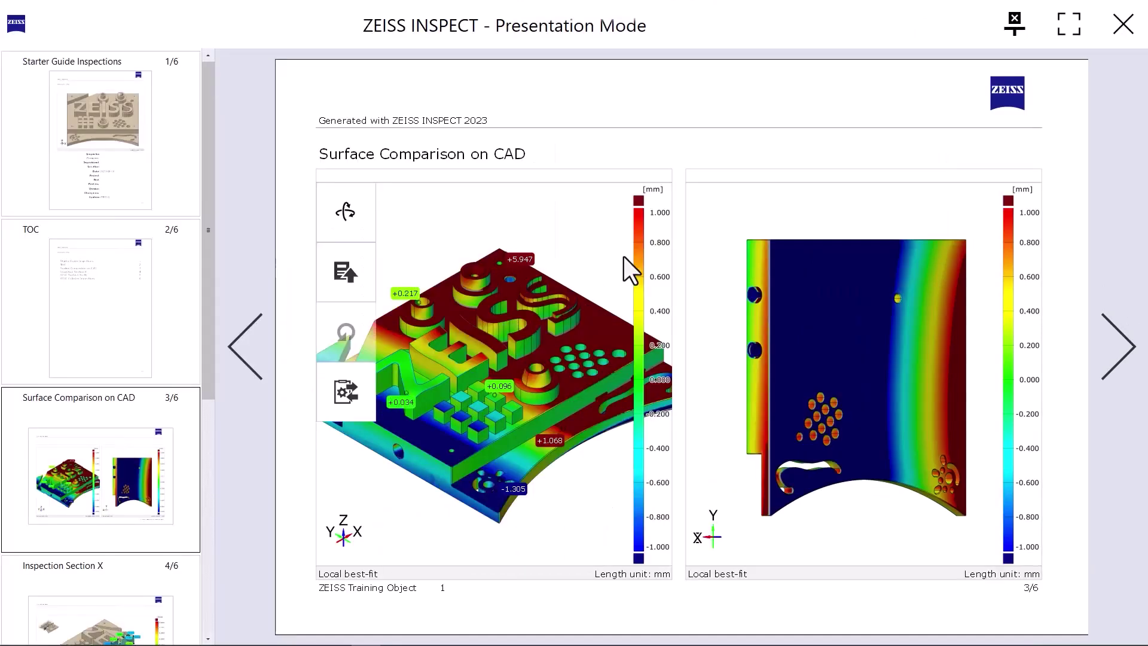
{"action": "mouse_move", "coordinate": [767, 221]}
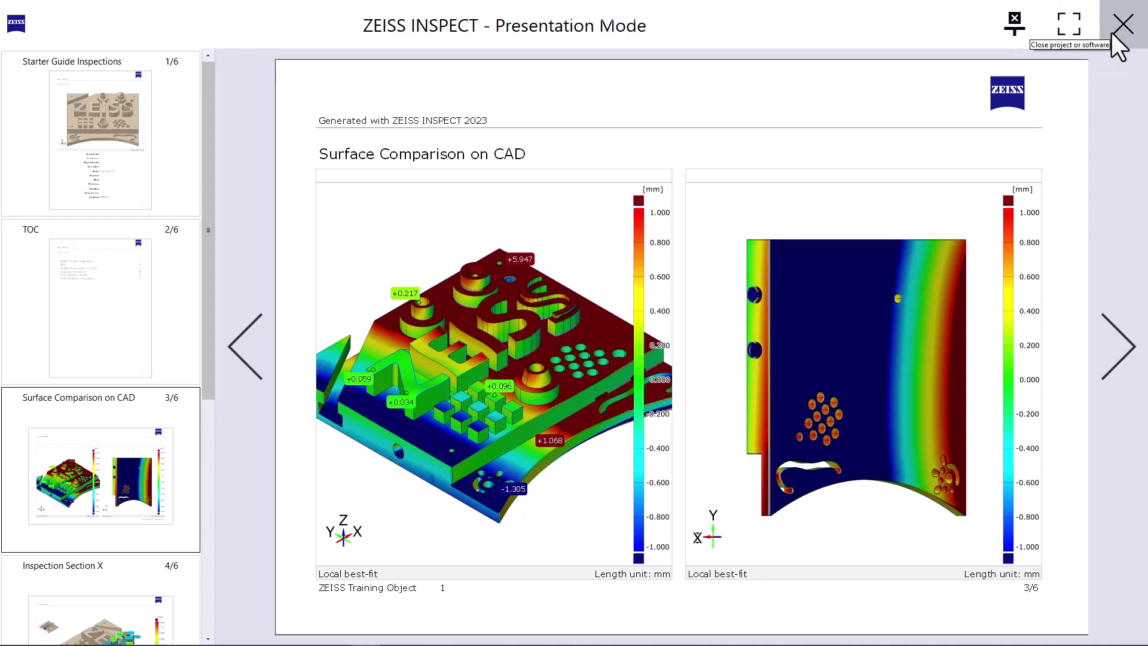
{"action": "left_click", "coordinate": [1011, 30]}
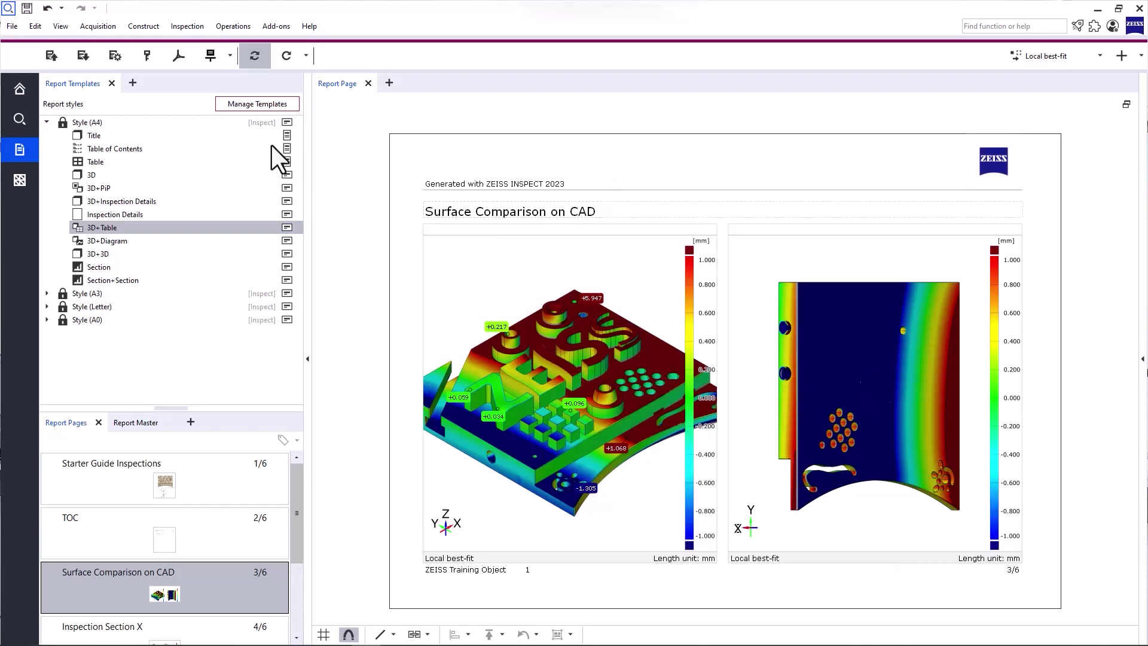
Save the project as '06_Reporting_start 1.zinspect' with Open in presentation mode enabled
{"action": "left_click", "coordinate": [13, 26]}
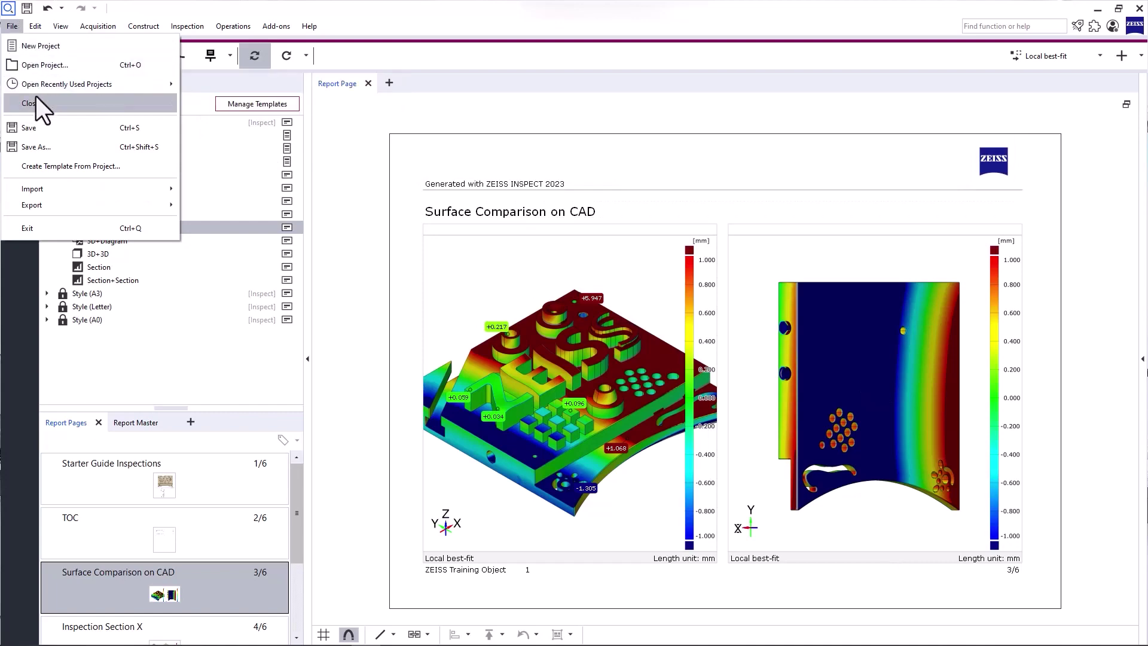
{"action": "left_click", "coordinate": [50, 145]}
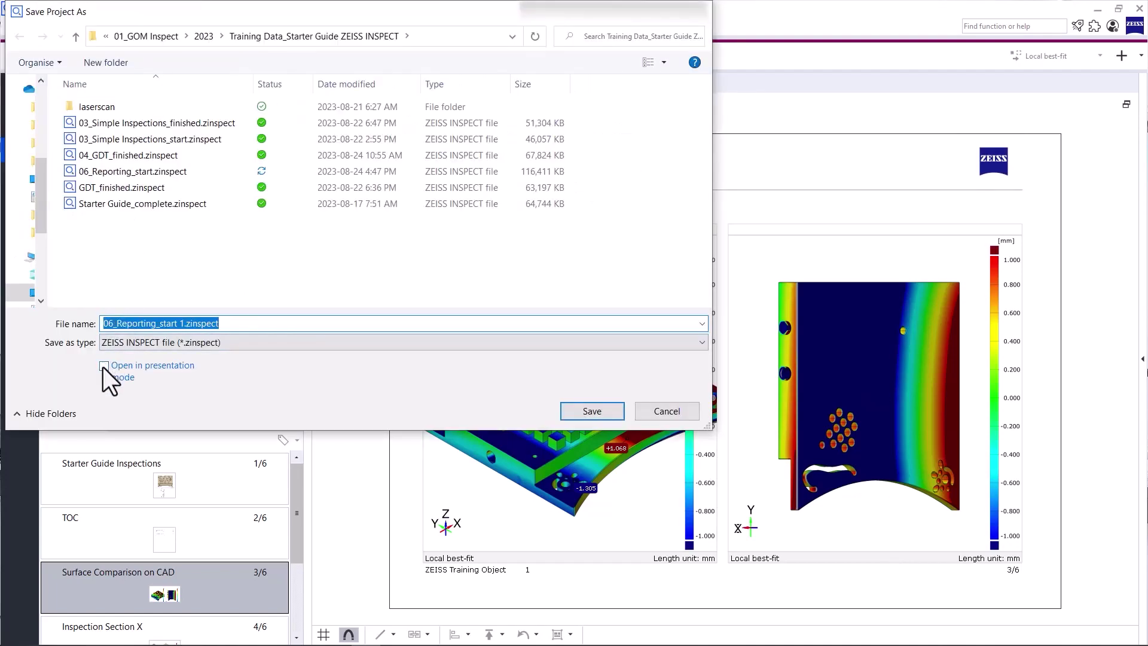
{"action": "key", "text": "End"}
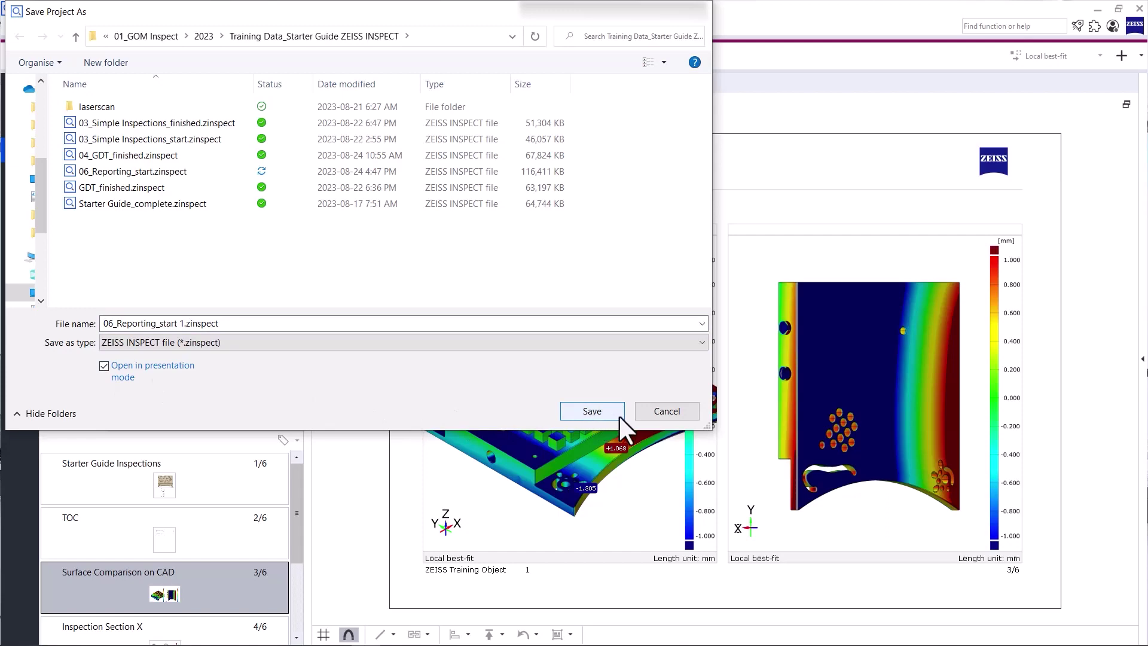
{"action": "left_click", "coordinate": [667, 412]}
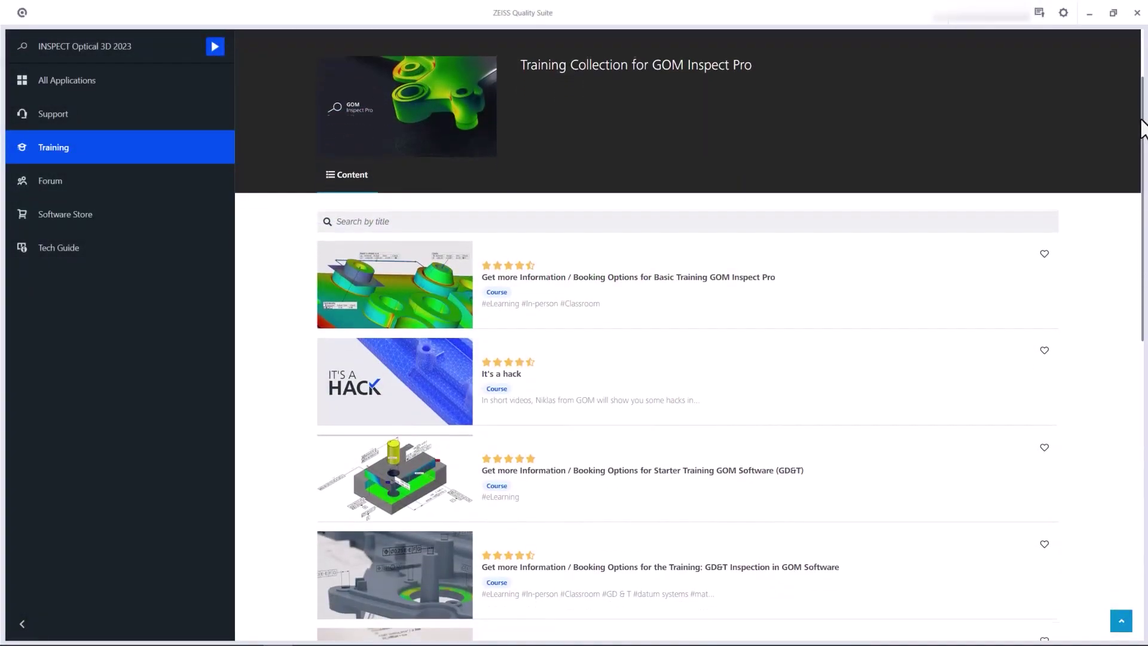
Scroll the training list and return to the GOM Inspect Pro Training Collection
{"action": "left_click_drag", "start_coordinate": [1143, 128], "coordinate": [1144, 384]}
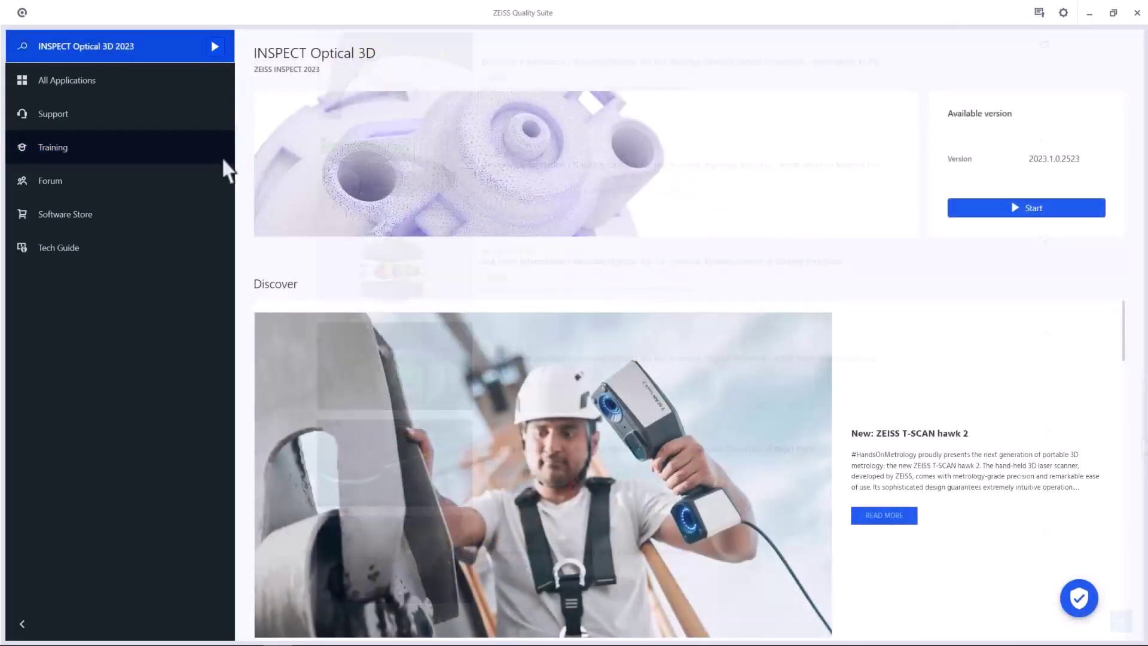
{"action": "left_click", "coordinate": [100, 151]}
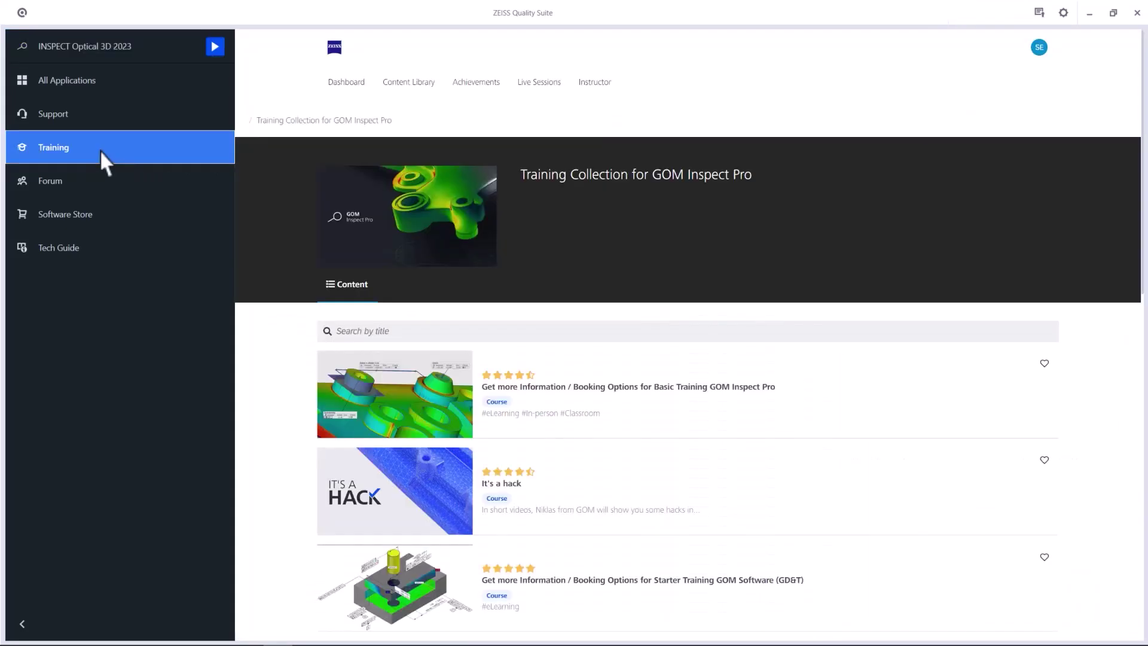